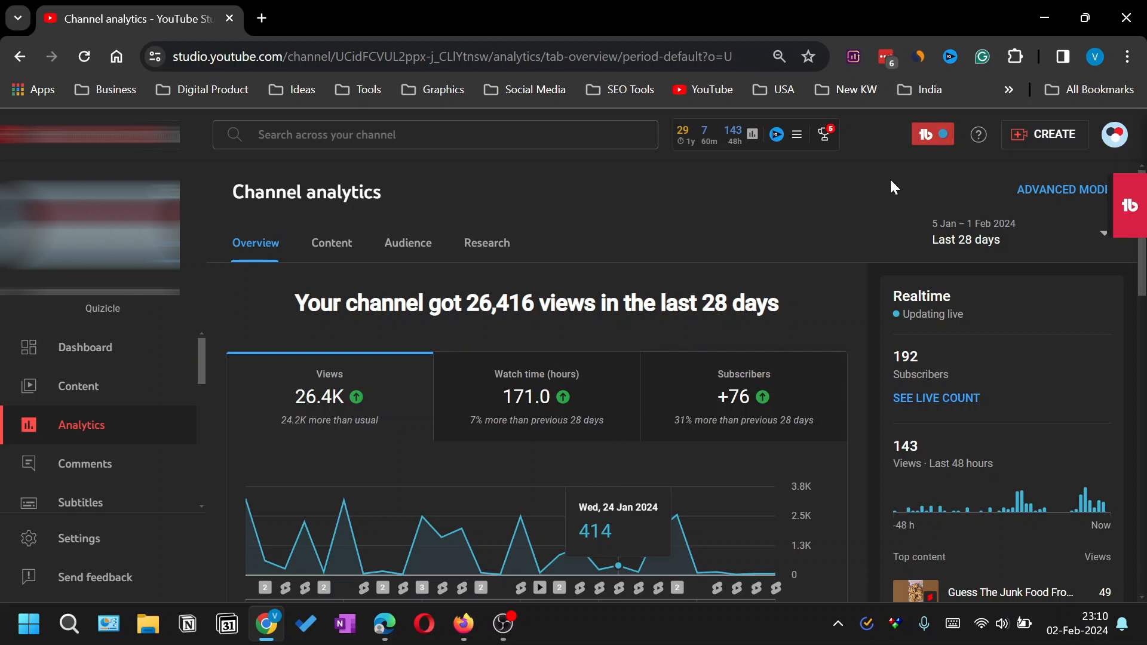
# Start a new video upload on the channel and bring up the file picker.
pyautogui.click(1056, 141)
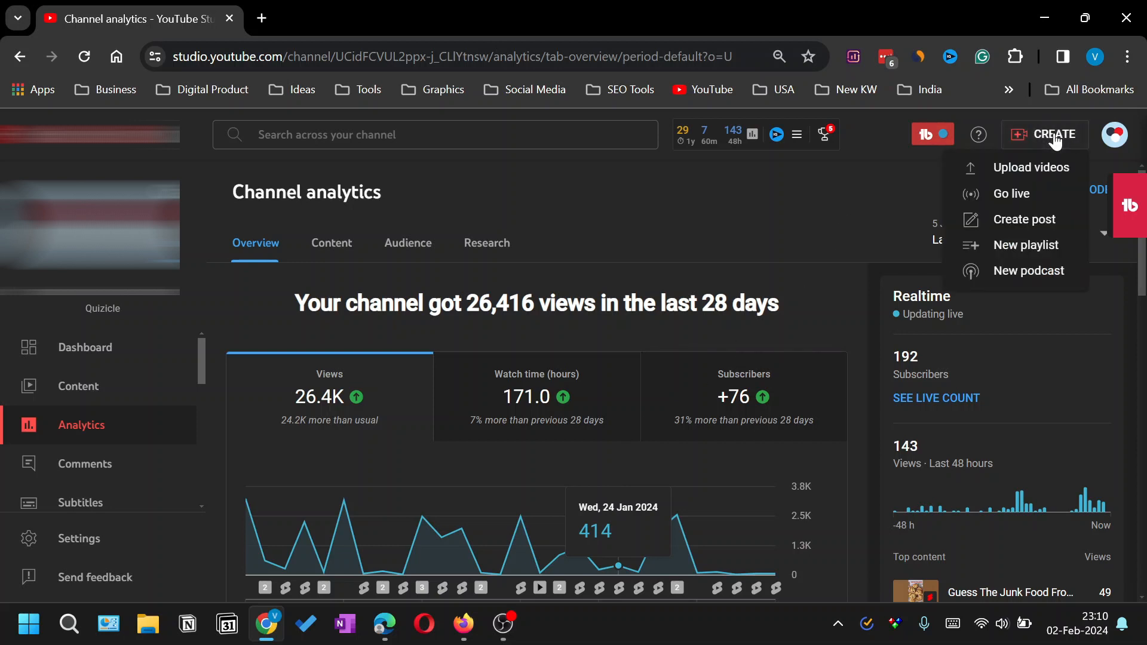
pyautogui.click(811, 190)
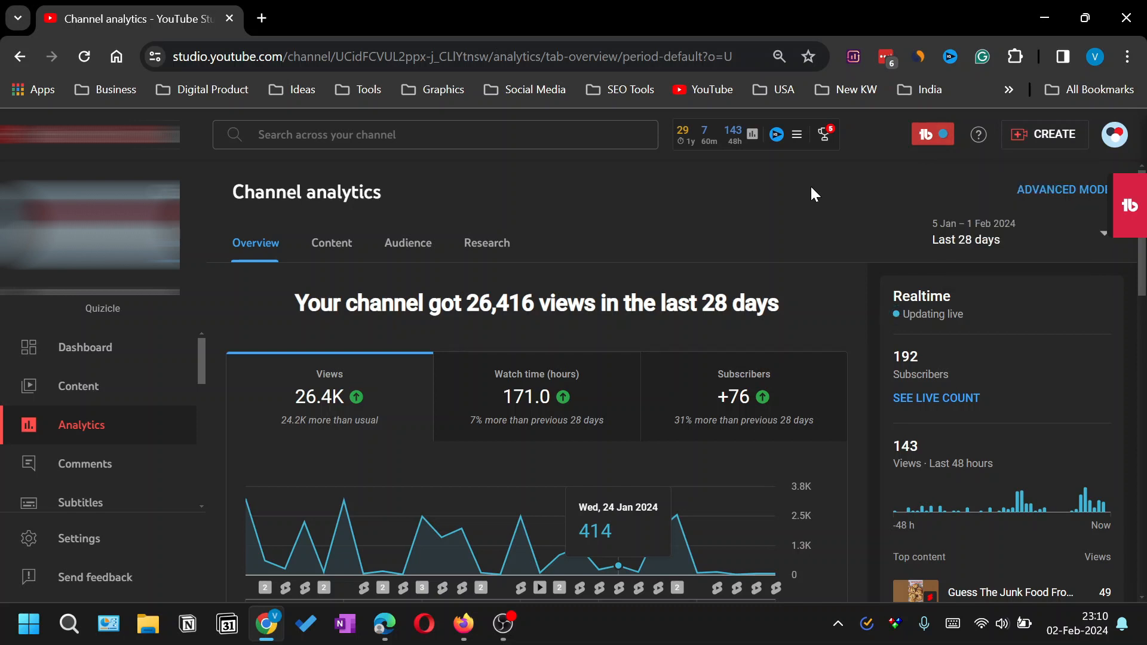
pyautogui.click(1038, 137)
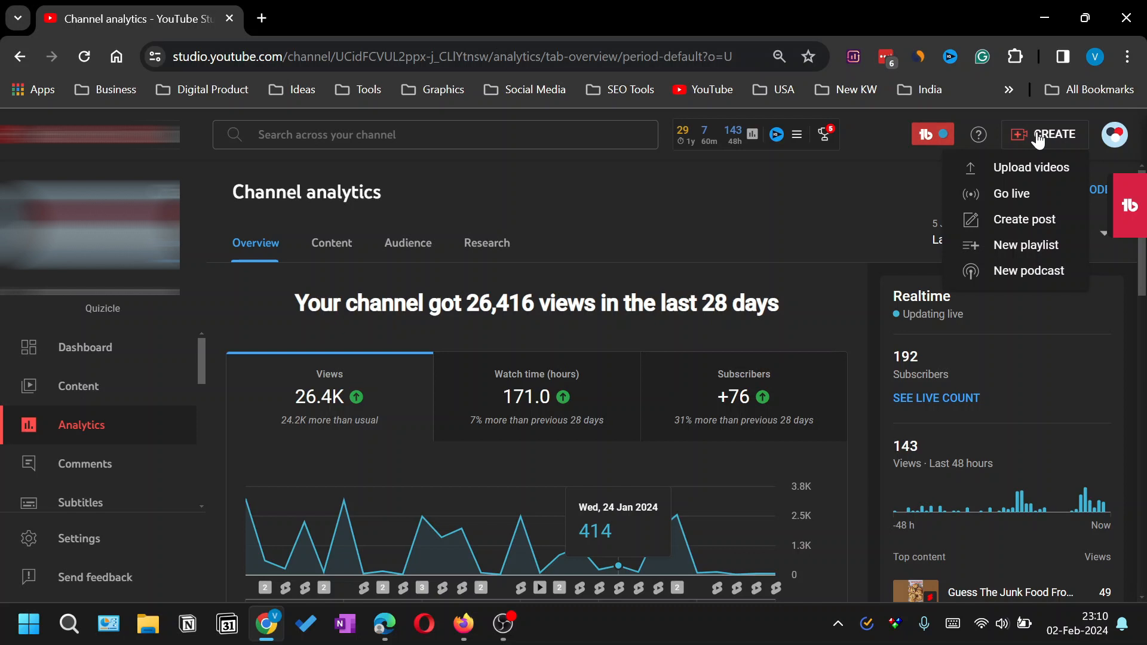
pyautogui.click(1038, 175)
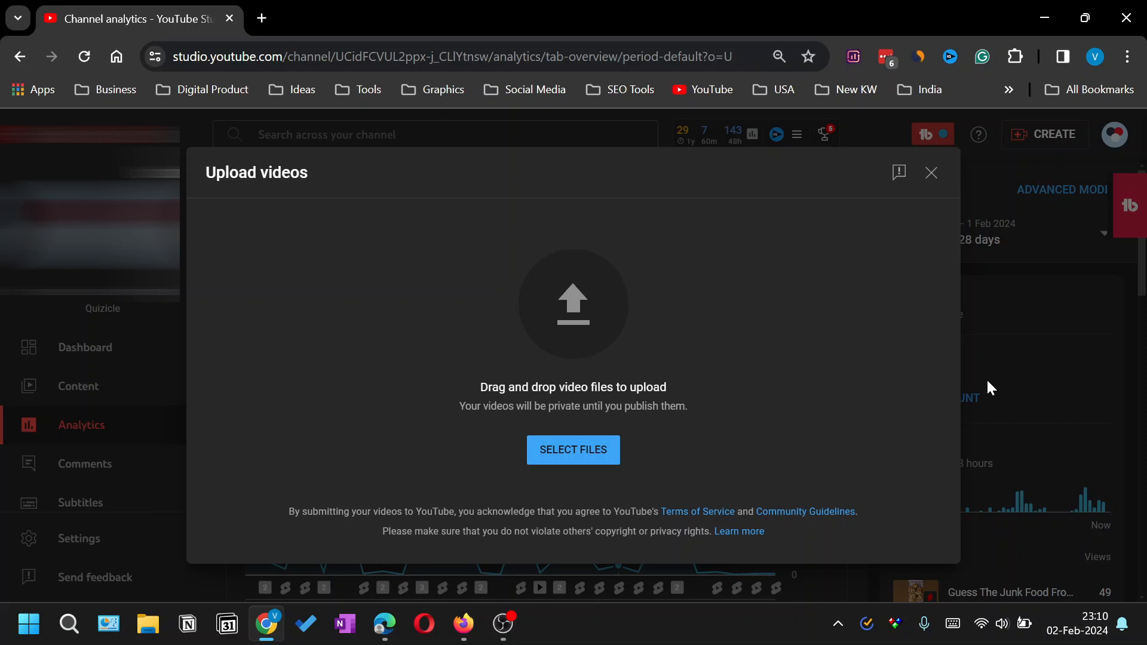
pyautogui.click(576, 451)
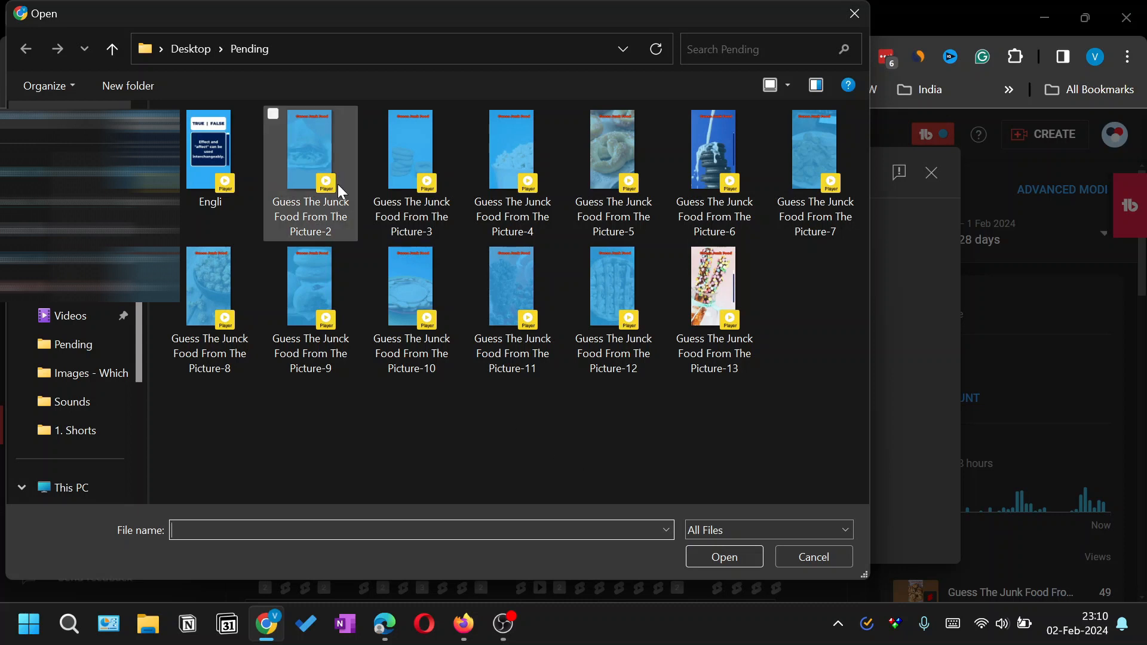
# Upload the videos "Guess The Junck Food From The Picture-2" through "-13" together from the Pending folder.
pyautogui.click(311, 143)
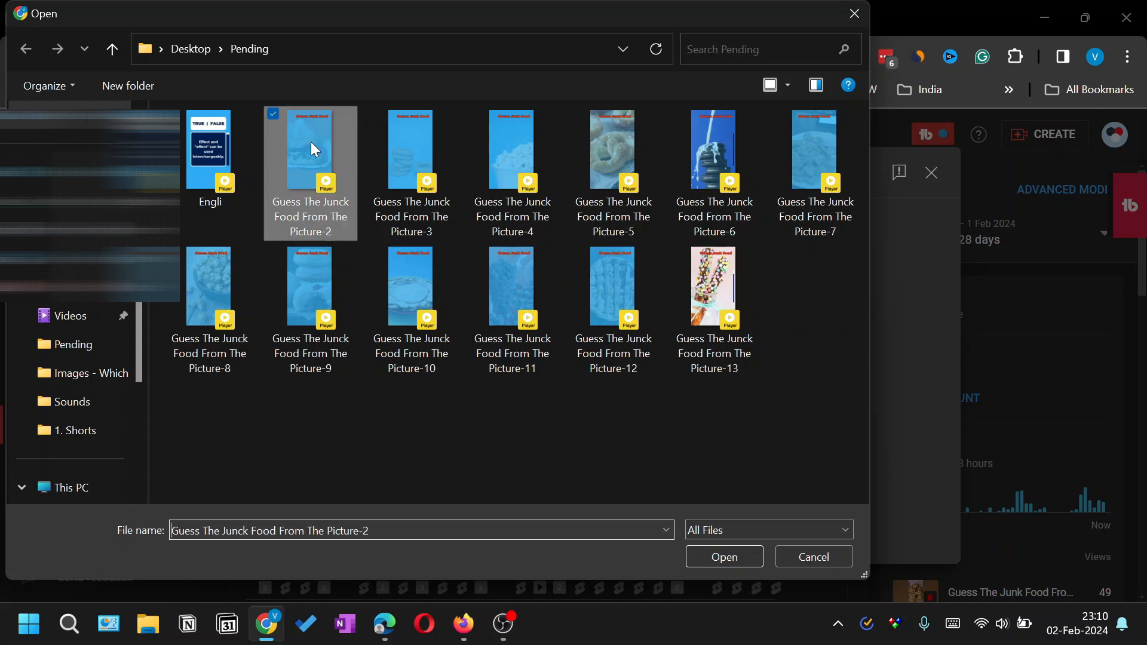
pyautogui.keyDown('shift'); pyautogui.click(728, 321); pyautogui.keyUp('shift')
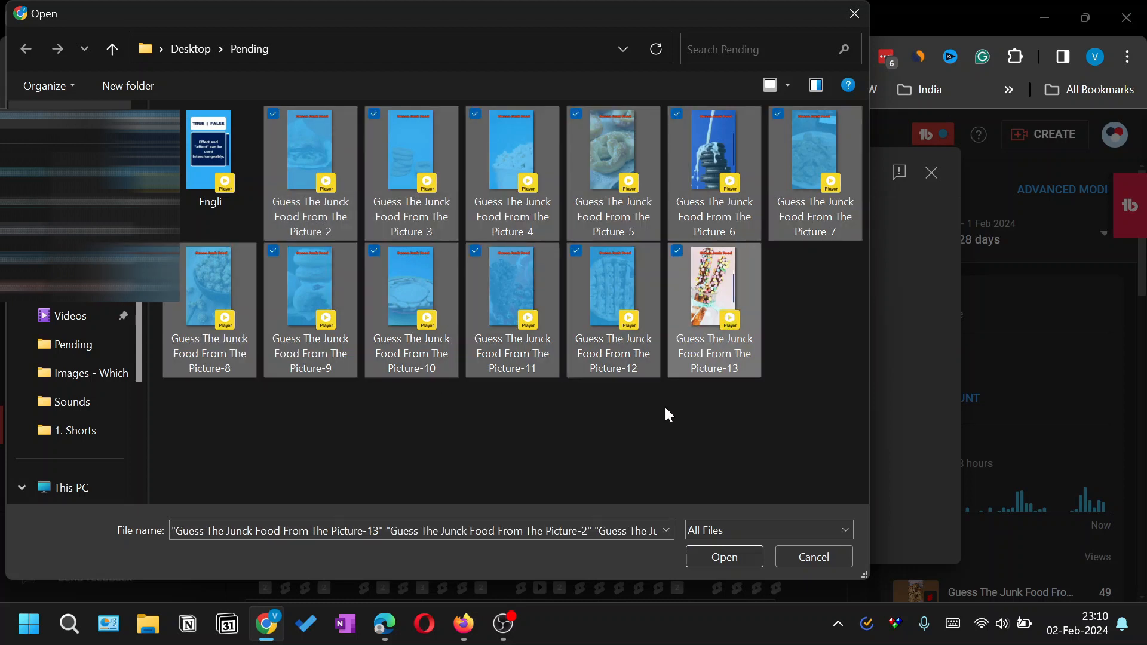
pyautogui.click(655, 463)
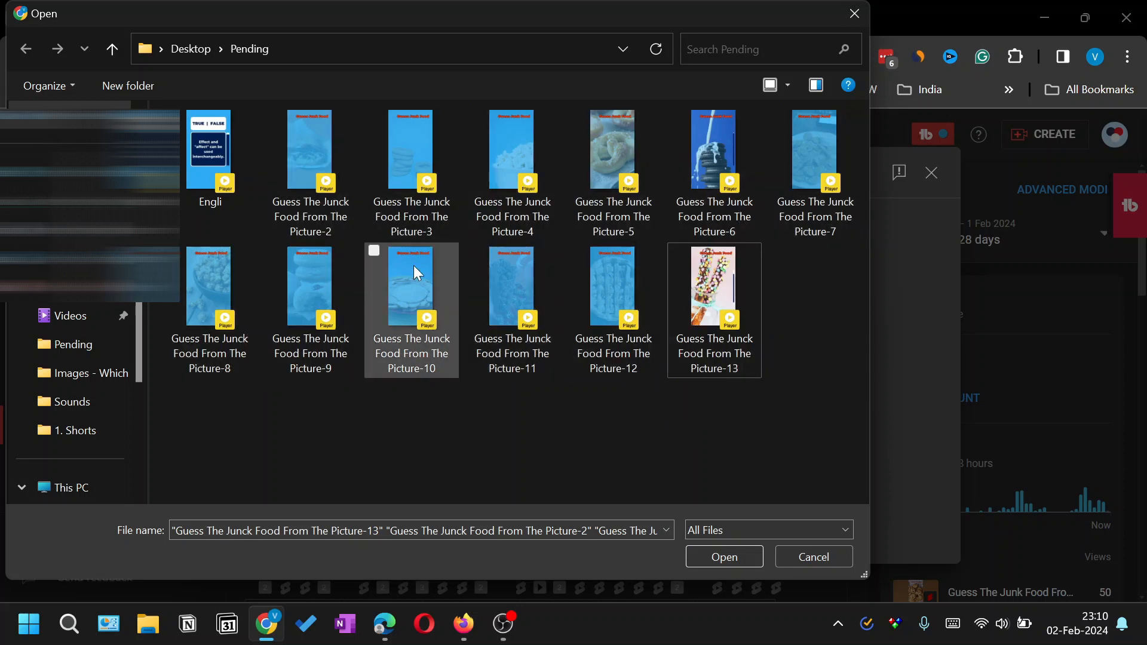
pyautogui.click(294, 146)
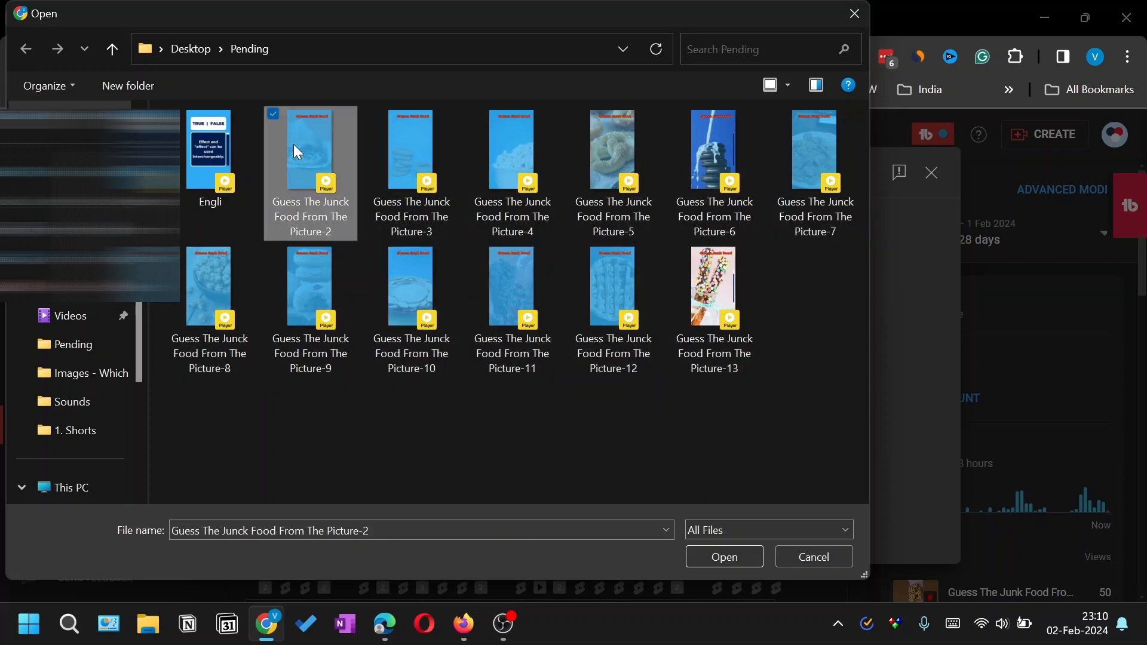
pyautogui.keyDown('shift'); pyautogui.click(714, 302); pyautogui.keyUp('shift')
pyautogui.click(724, 557)
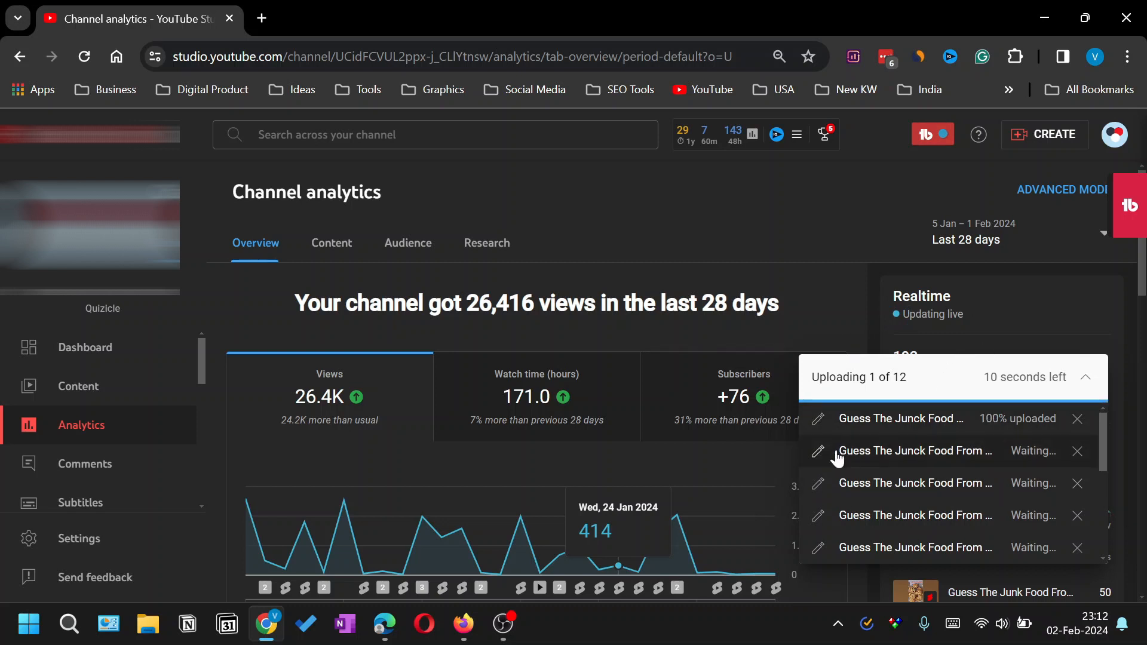
# Open the first uploaded video's details and change its title to "Guess The Junck Food From The Picture - 2".
pyautogui.click(818, 419)
pyautogui.click(457, 340)
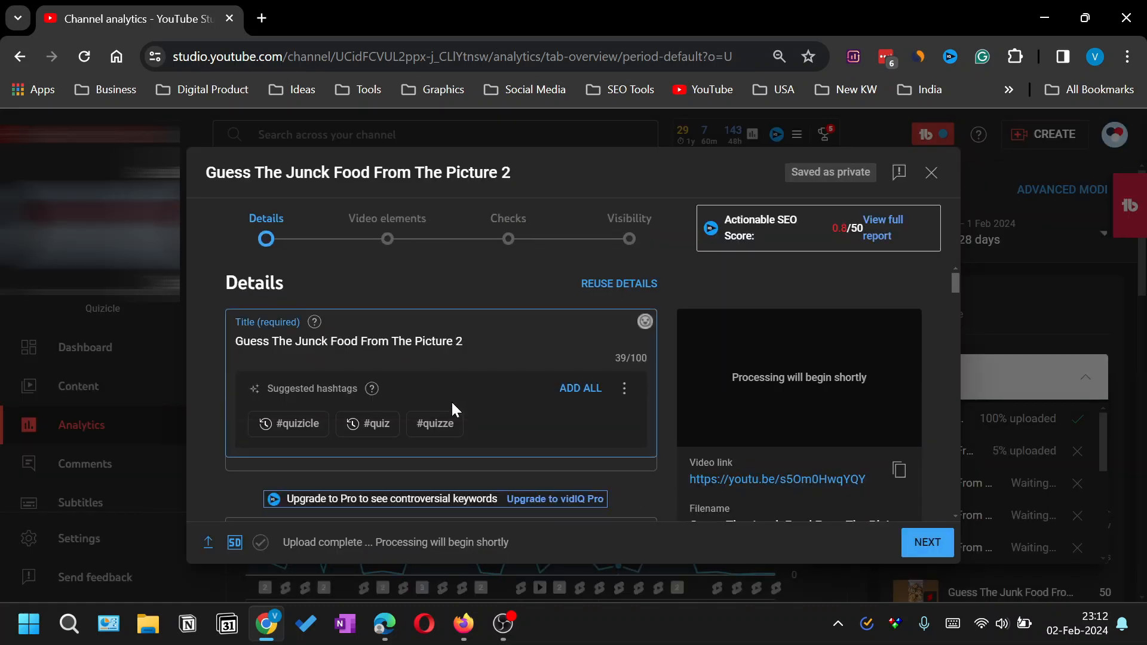
pyautogui.write('-')
# Correct "Junck" to "Junk" in the title and write a description with the title, a divider and #Quizicle #guessthefood #Shorts #ytshorts #foodtrivia #quiz.
pyautogui.scroll(-3, 268, 363)
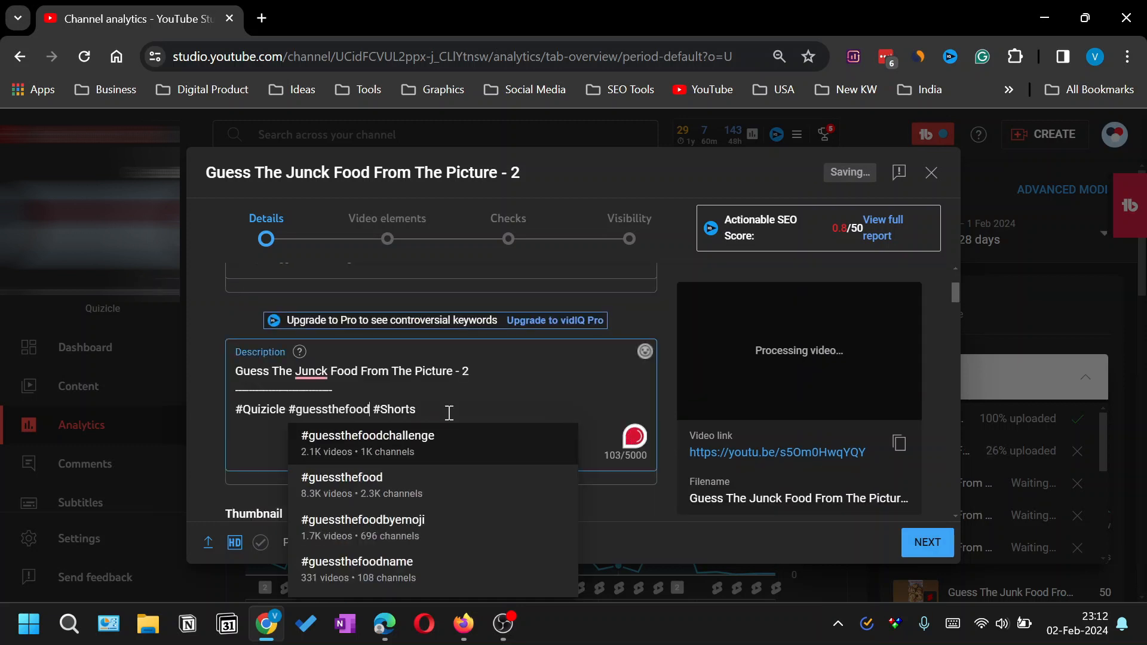
pyautogui.click(449, 413)
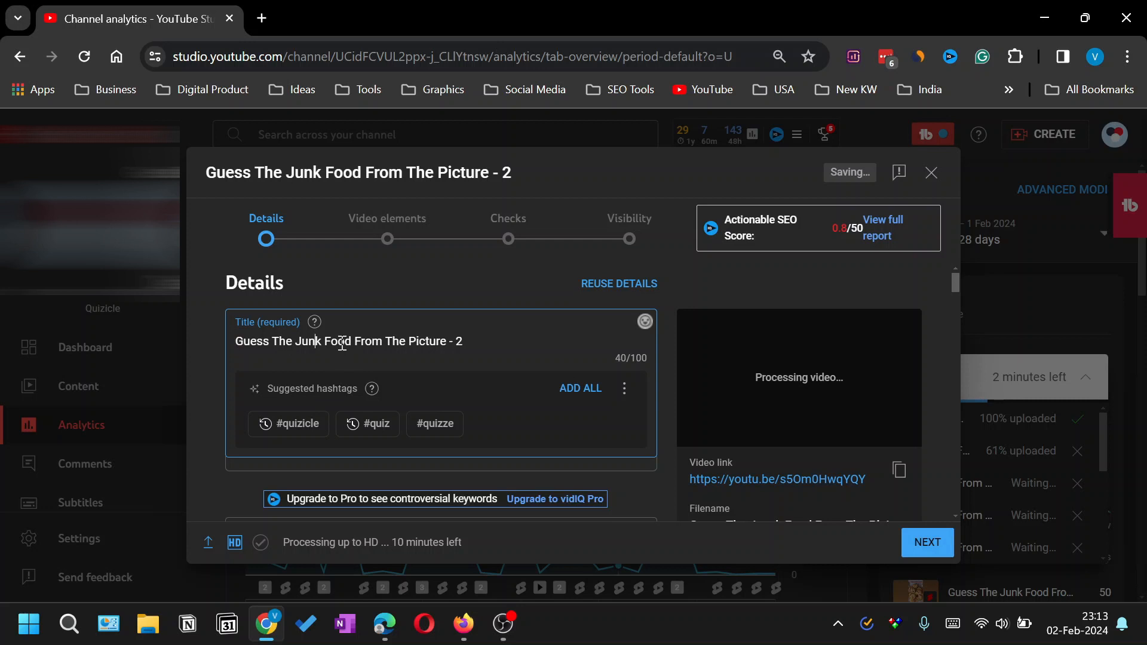
pyautogui.doubleClick(342, 341)
pyautogui.scroll(-3, 342, 358)
pyautogui.tripleClick(359, 373)
pyautogui.moveTo(235, 371); pyautogui.dragTo(581, 403)
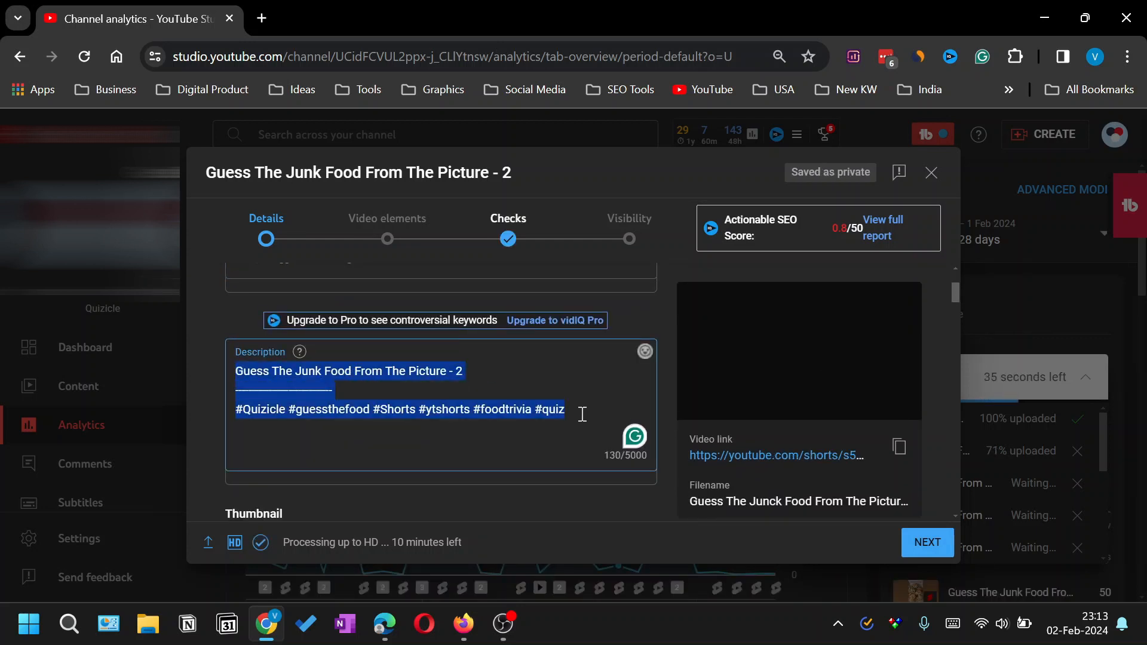
# Add the video to the "Guess The ... Series" and "Shorts" playlists.
pyautogui.scroll(-4, 425, 441)
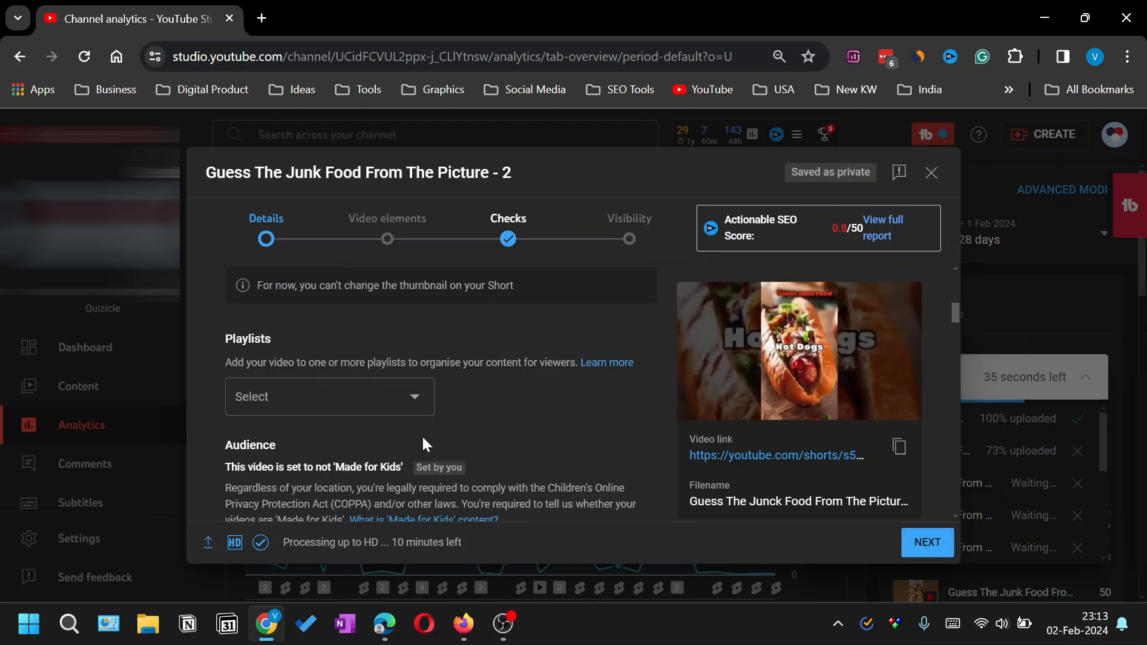
pyautogui.scroll(2, 423, 442)
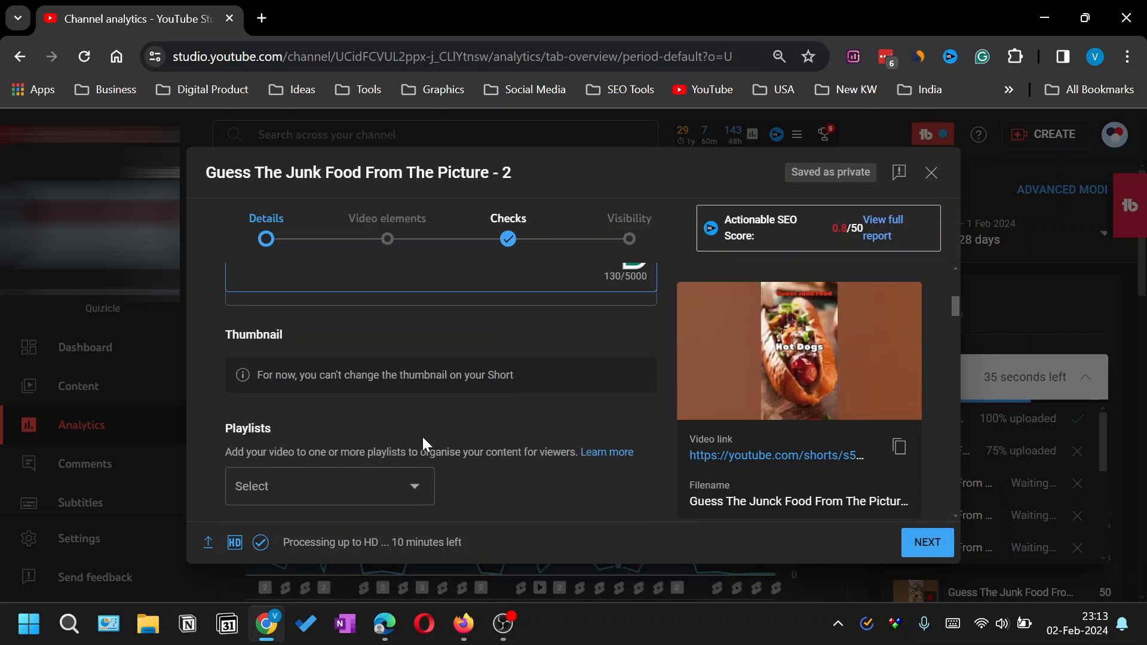
pyautogui.click(397, 487)
pyautogui.click(251, 268)
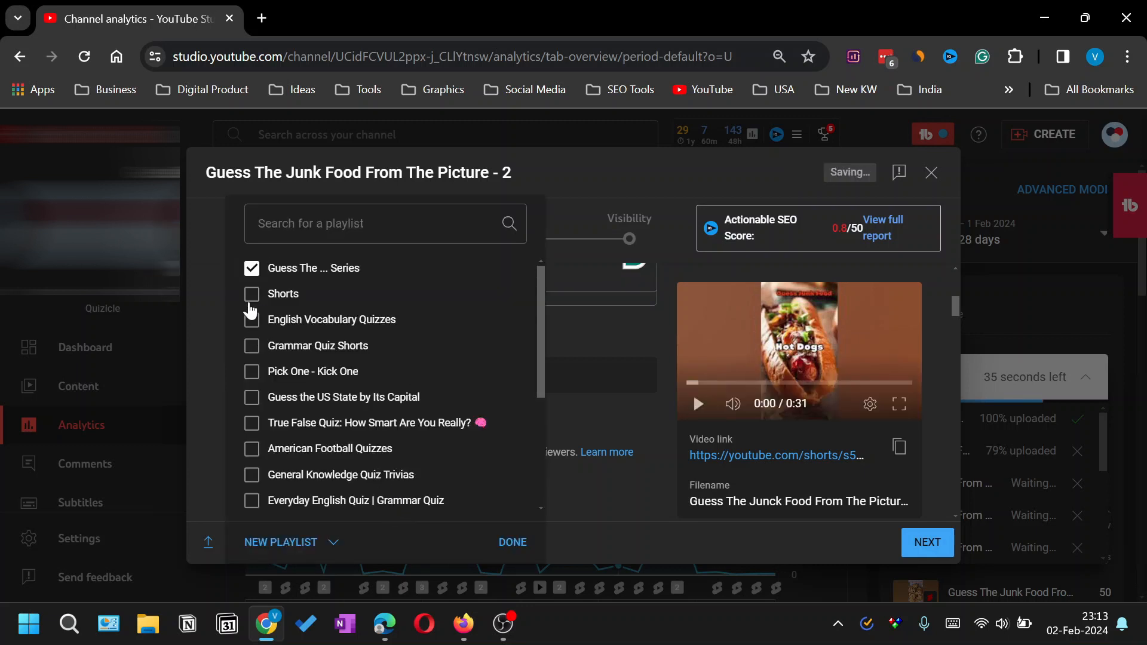
pyautogui.click(251, 299)
pyautogui.click(512, 542)
# Add the tags "Guess The Junk Food From The Picture", "trivia" and "quiz" to the video.
pyautogui.scroll(-3, 535, 418)
pyautogui.scroll(-15, 532, 407)
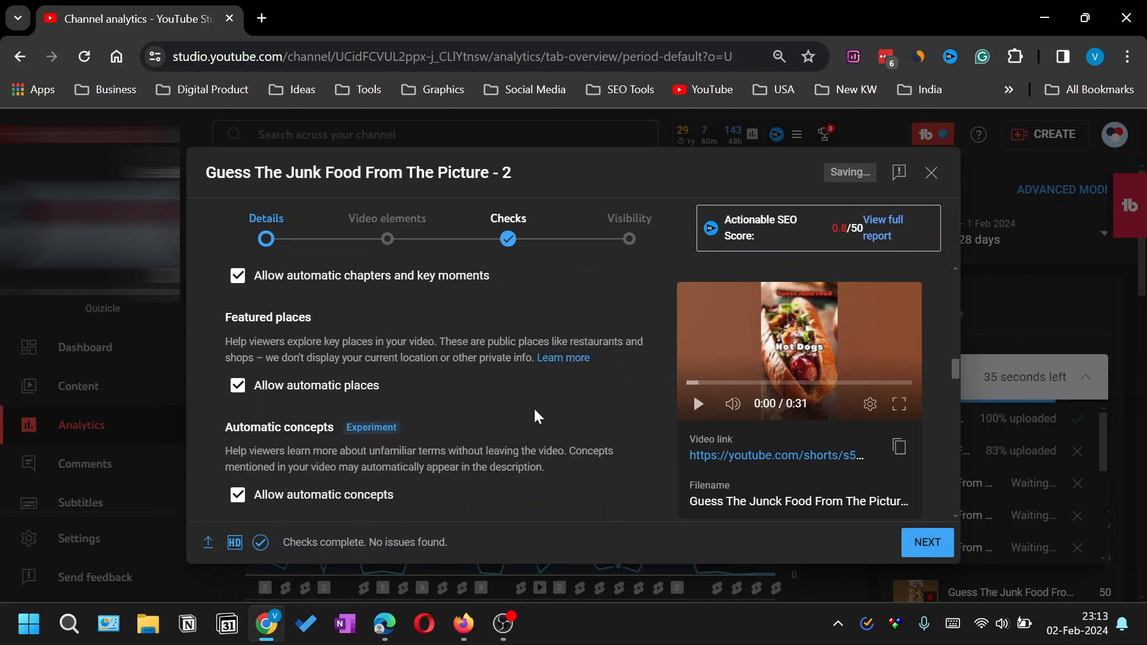
pyautogui.click(440, 365)
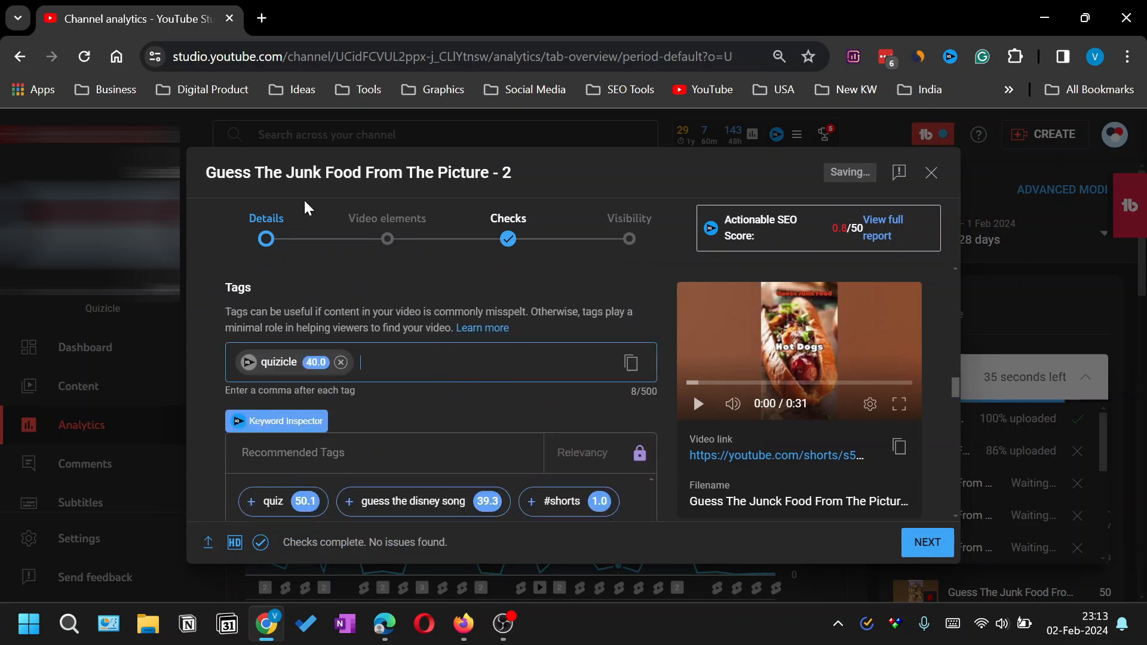
pyautogui.moveTo(209, 174); pyautogui.dragTo(486, 172)
pyautogui.hotkey('ctrl', 'c')
pyautogui.click(402, 366)
pyautogui.hotkey('ctrl', 'v')
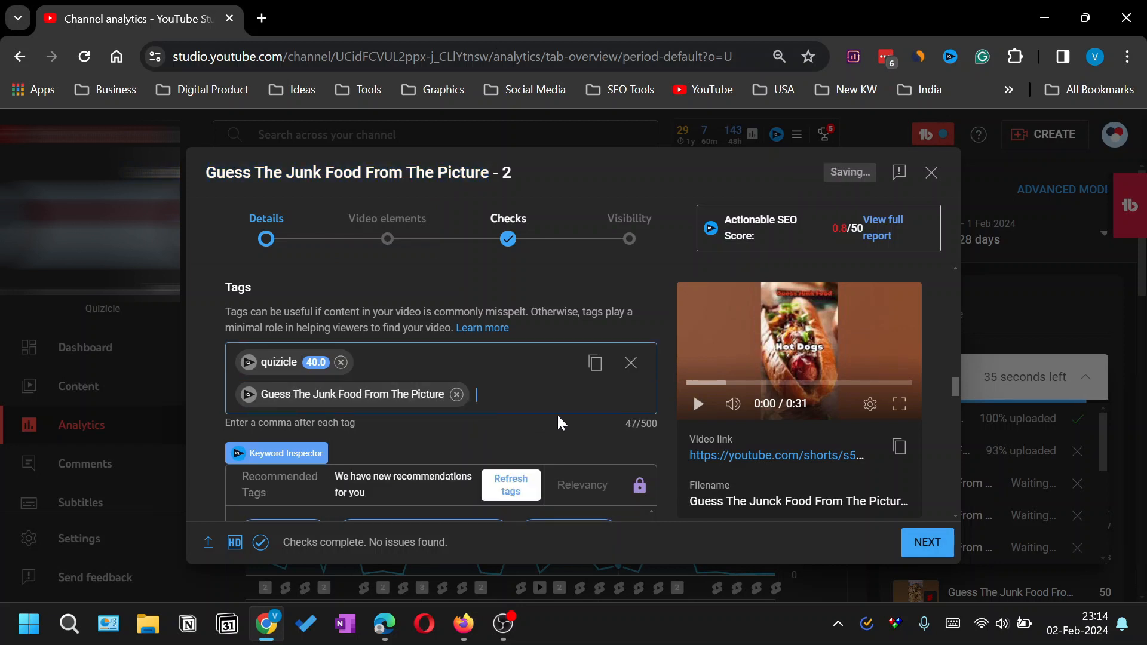
pyautogui.write('trivi')
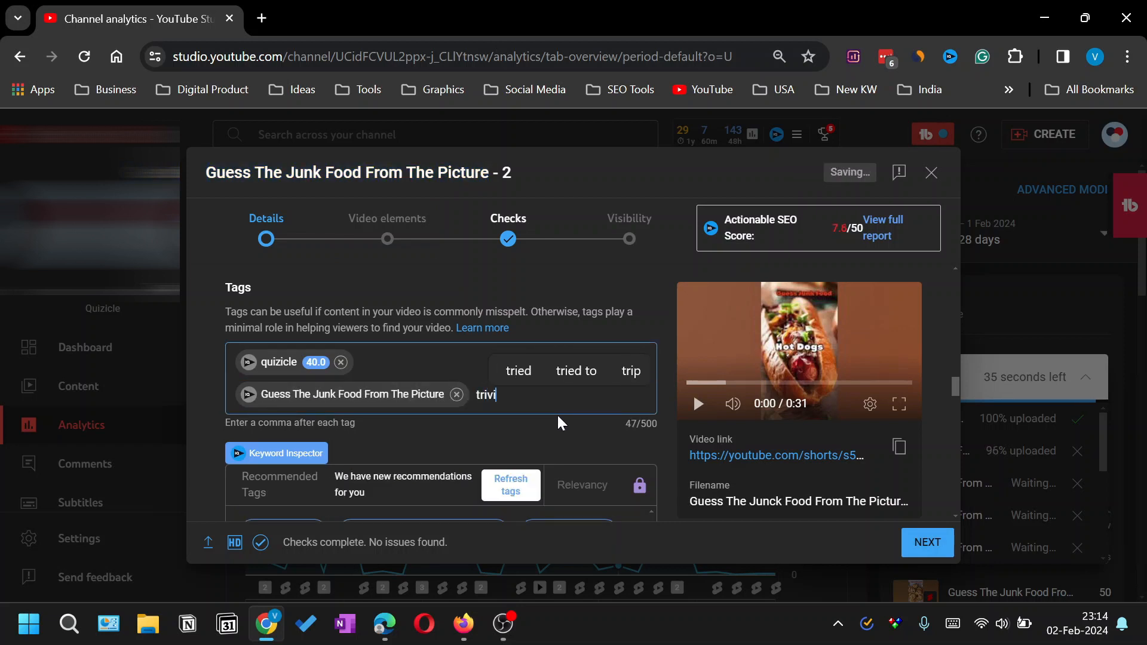
pyautogui.write('a,quiz,')
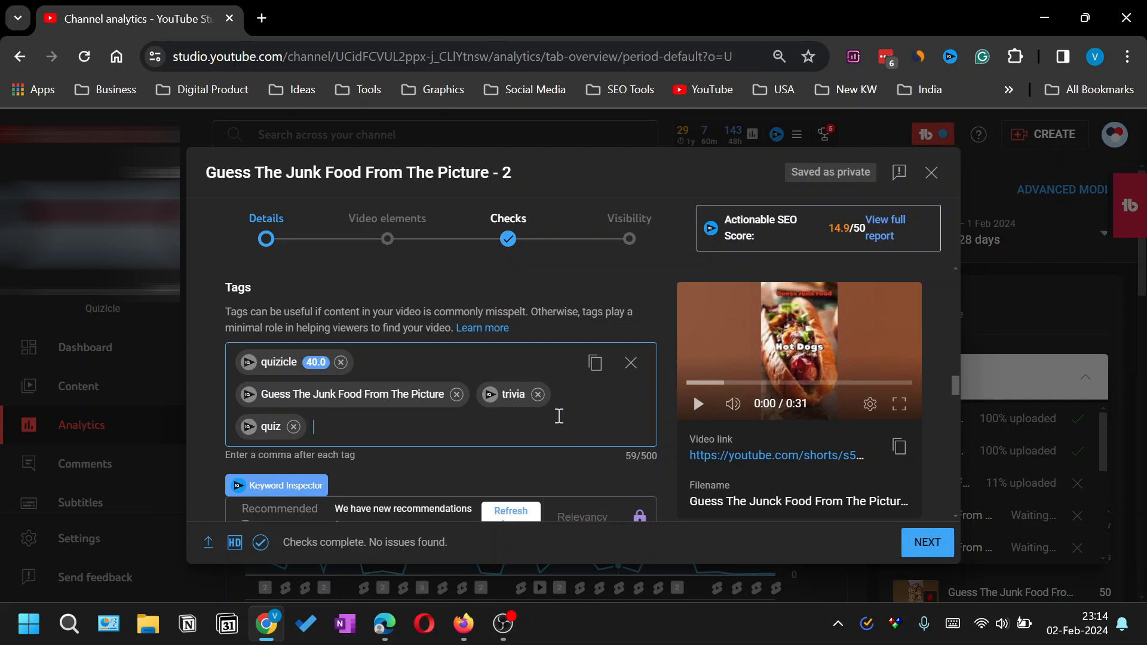
# Add the tags "#ytshort" and "#short" and copy the complete tag list.
pyautogui.write('#yt')
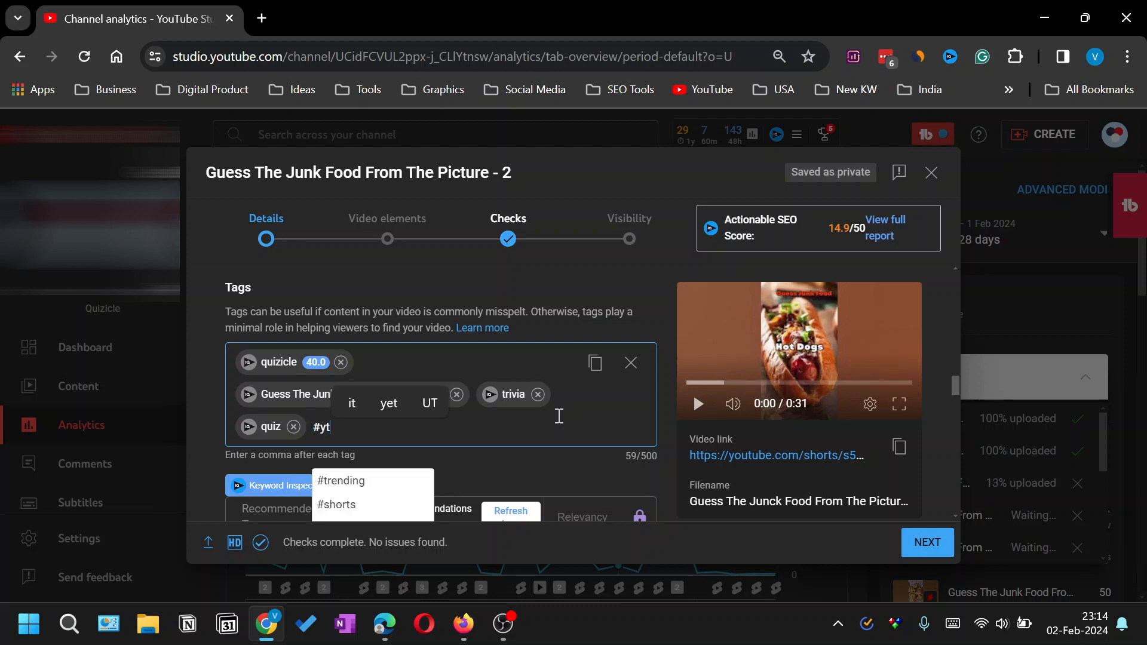
pyautogui.write('short')
pyautogui.press(',')
pyautogui.write('#')
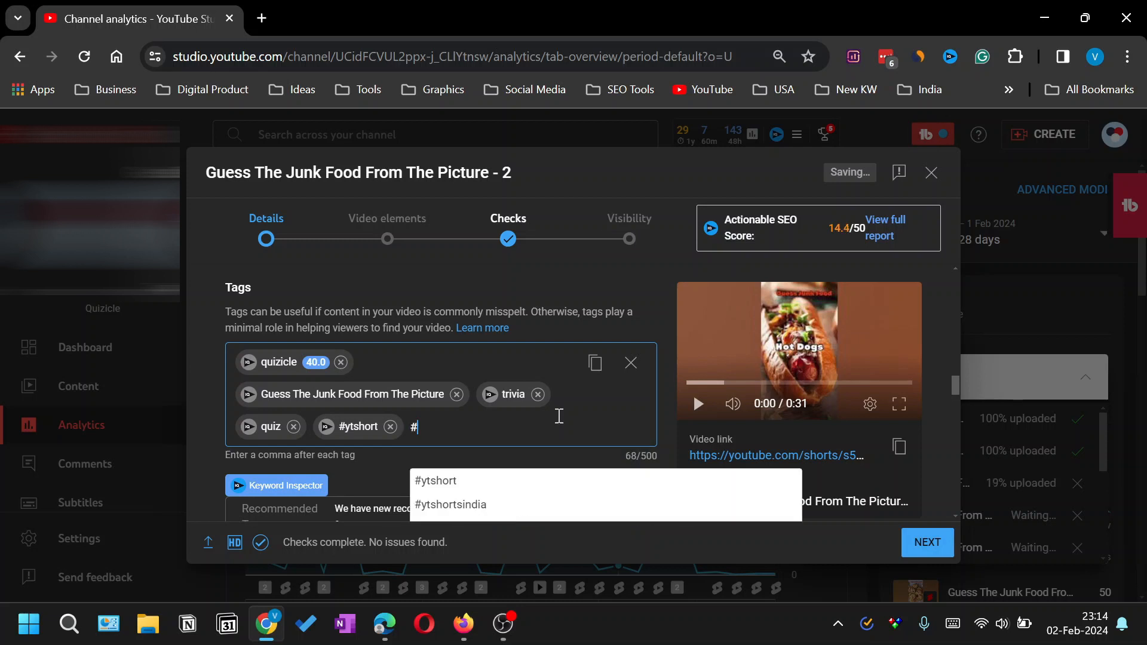
pyautogui.write('short')
pyautogui.press(',')
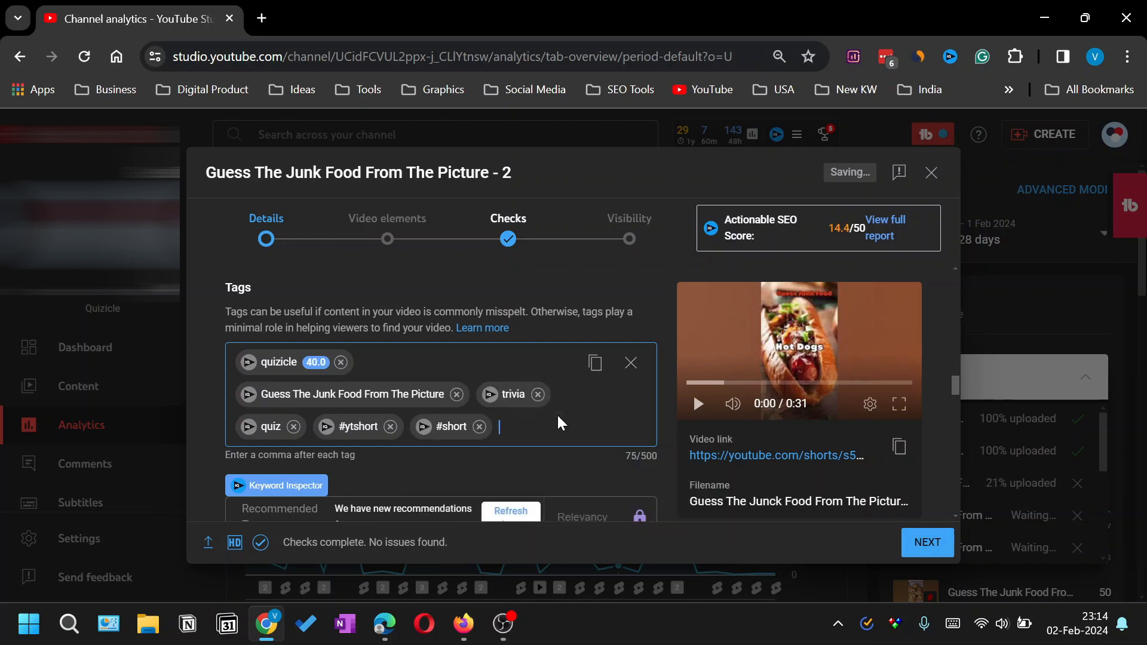
pyautogui.click(596, 363)
# Proceed to the video elements stage and link the "Guess The Internet Slangs Challenge" video as the related video.
pyautogui.scroll(-6, 537, 418)
pyautogui.scroll(-2, 514, 442)
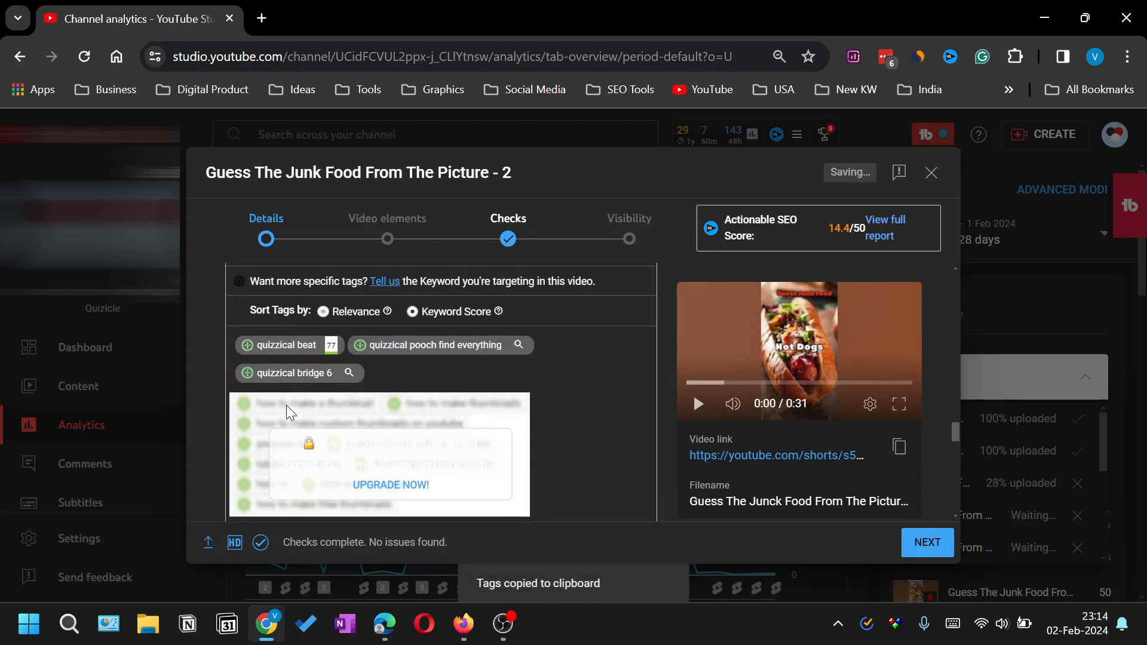
pyautogui.scroll(-10, 287, 406)
pyautogui.scroll(-3, 287, 412)
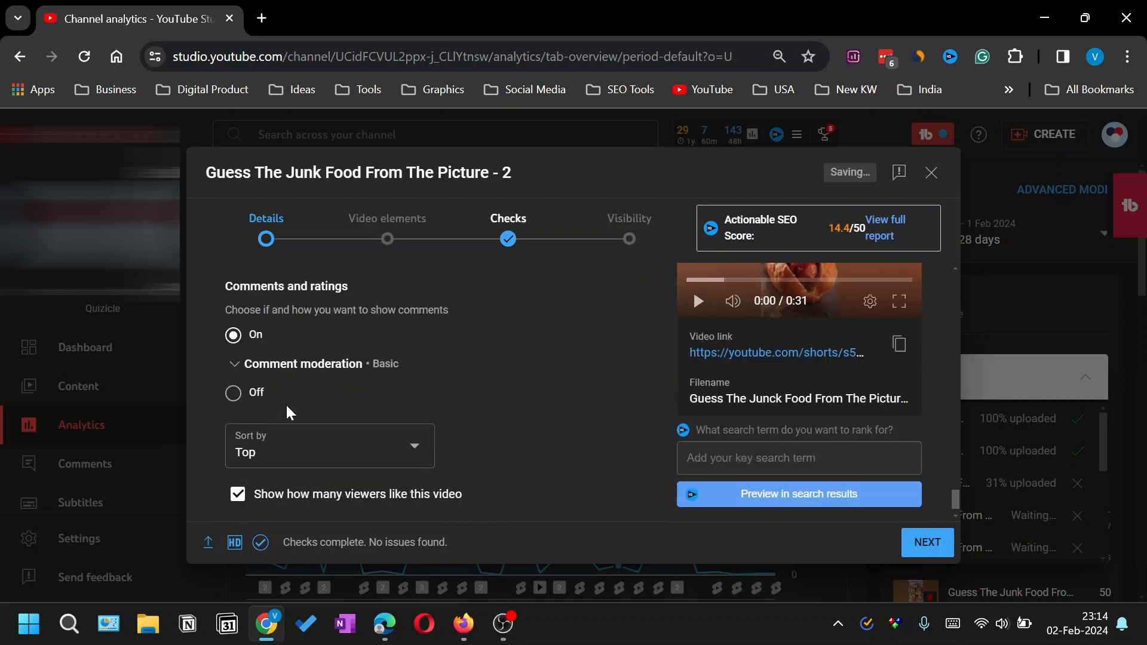
pyautogui.click(927, 542)
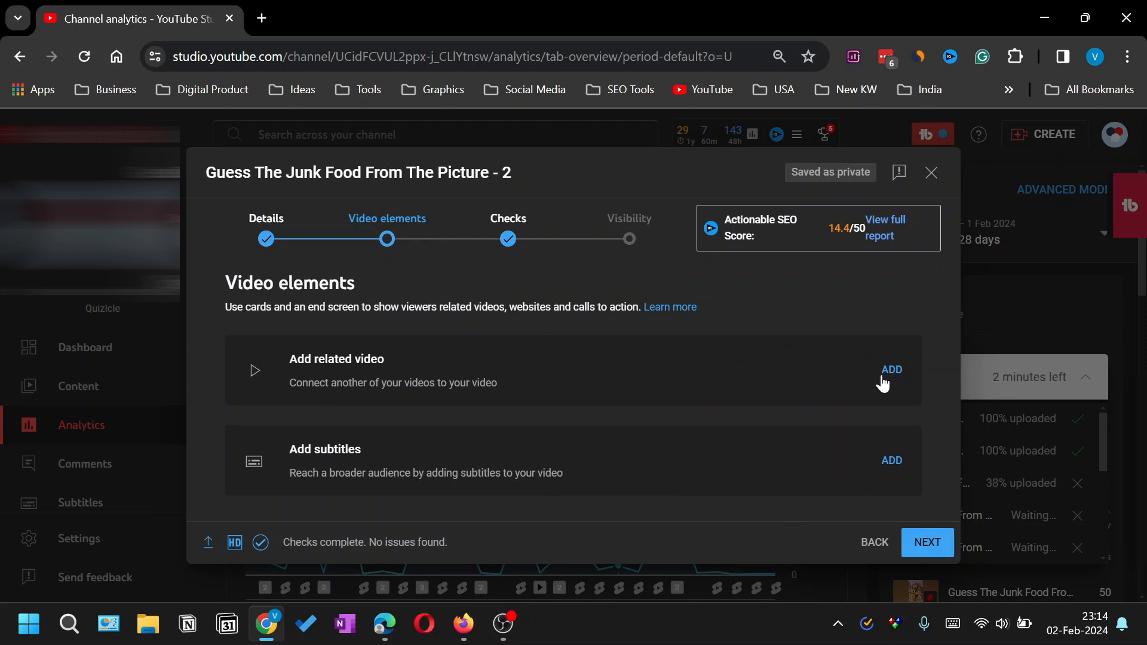
pyautogui.click(889, 370)
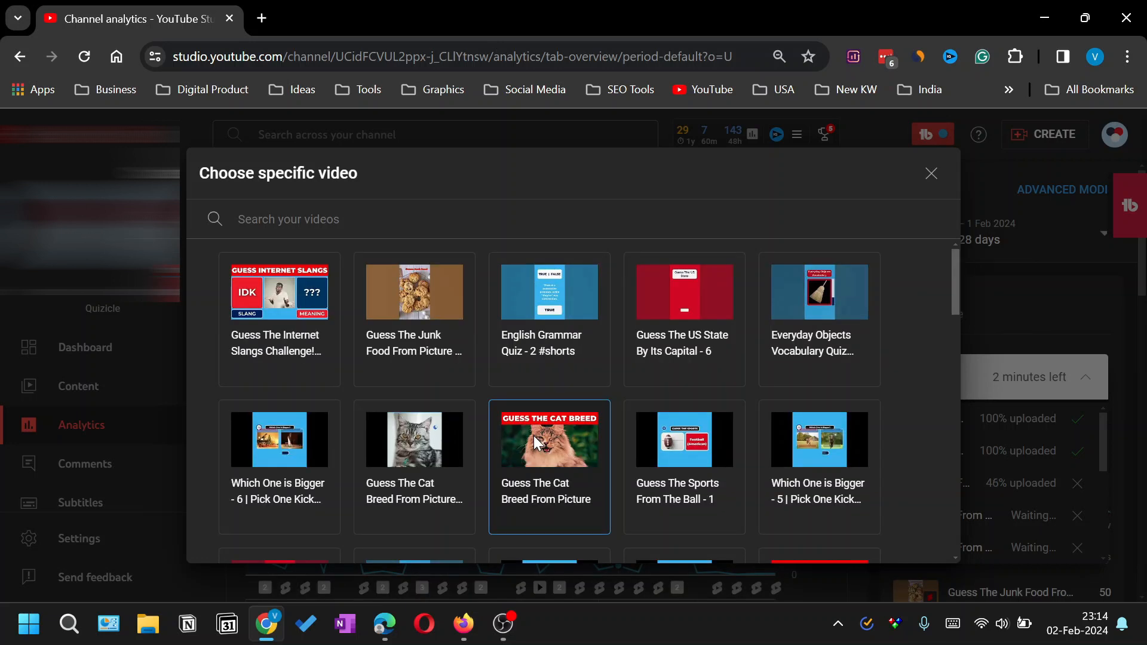
pyautogui.click(252, 292)
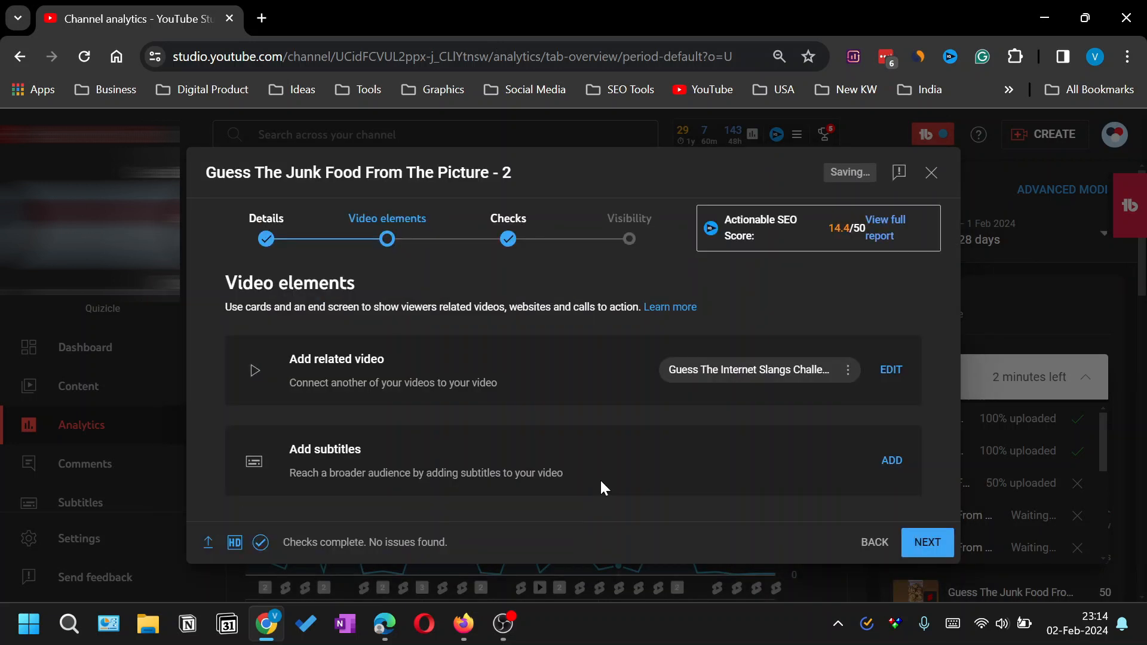
# Advance past the copyright checks to the visibility stage and review the publishing and scheduling options.
pyautogui.click(932, 548)
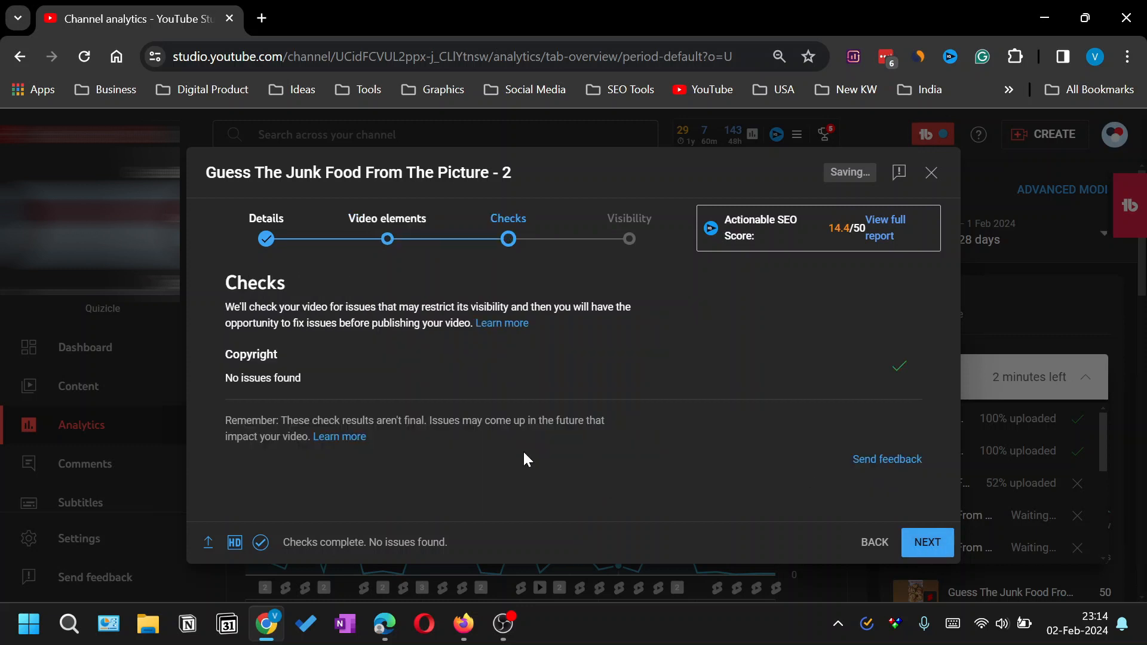
pyautogui.click(928, 543)
pyautogui.scroll(-2, 394, 397)
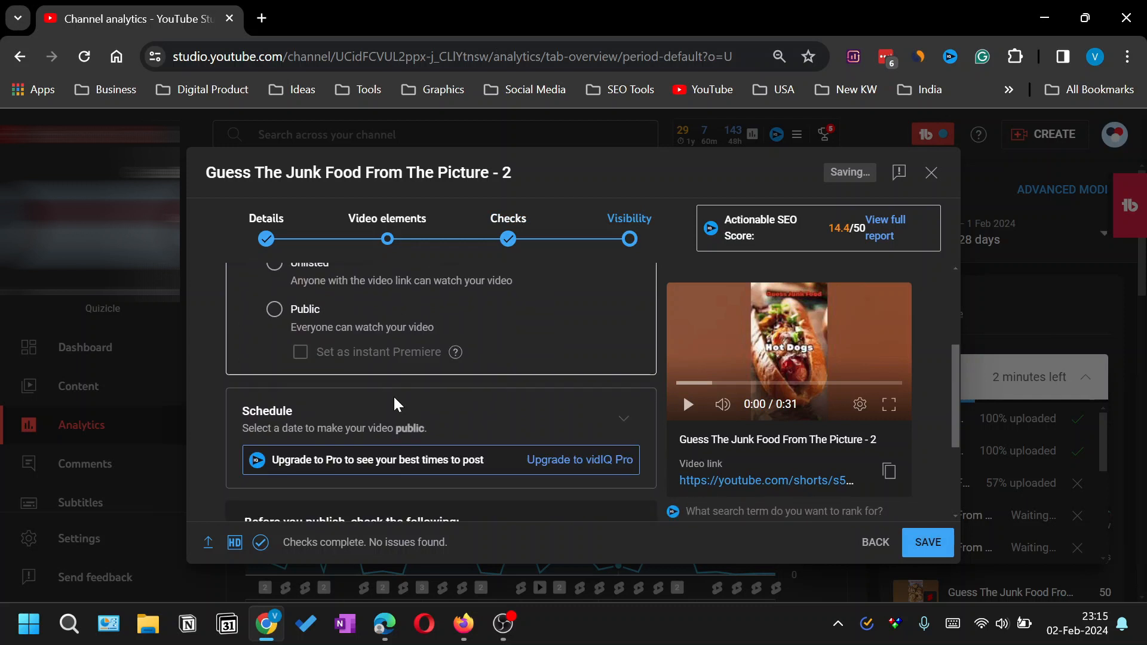
pyautogui.scroll(2, 394, 398)
pyautogui.scroll(-4, 394, 399)
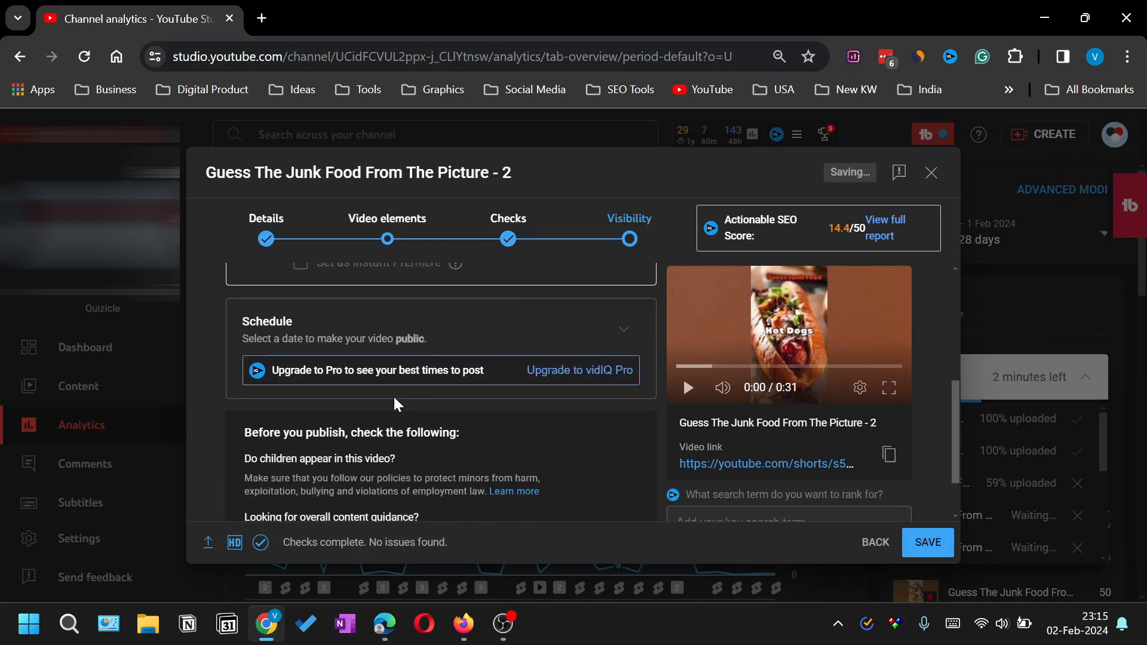
pyautogui.scroll(2, 393, 396)
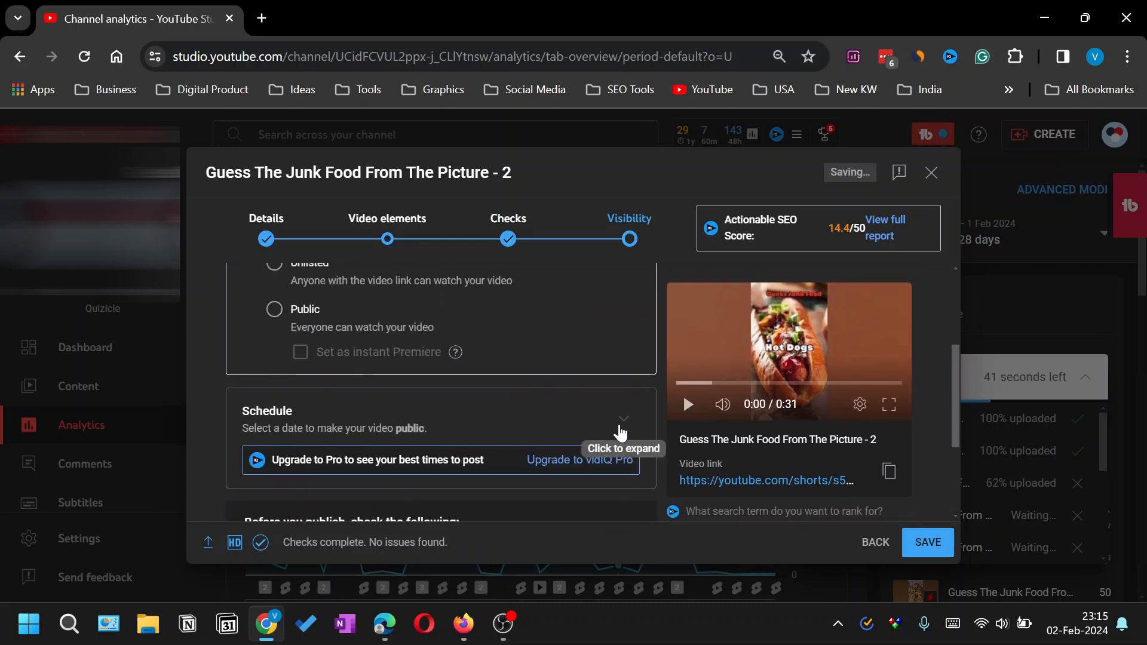
# Open the channel's content page in a second browser tab and return to the upload in progress.
pyautogui.click(263, 18)
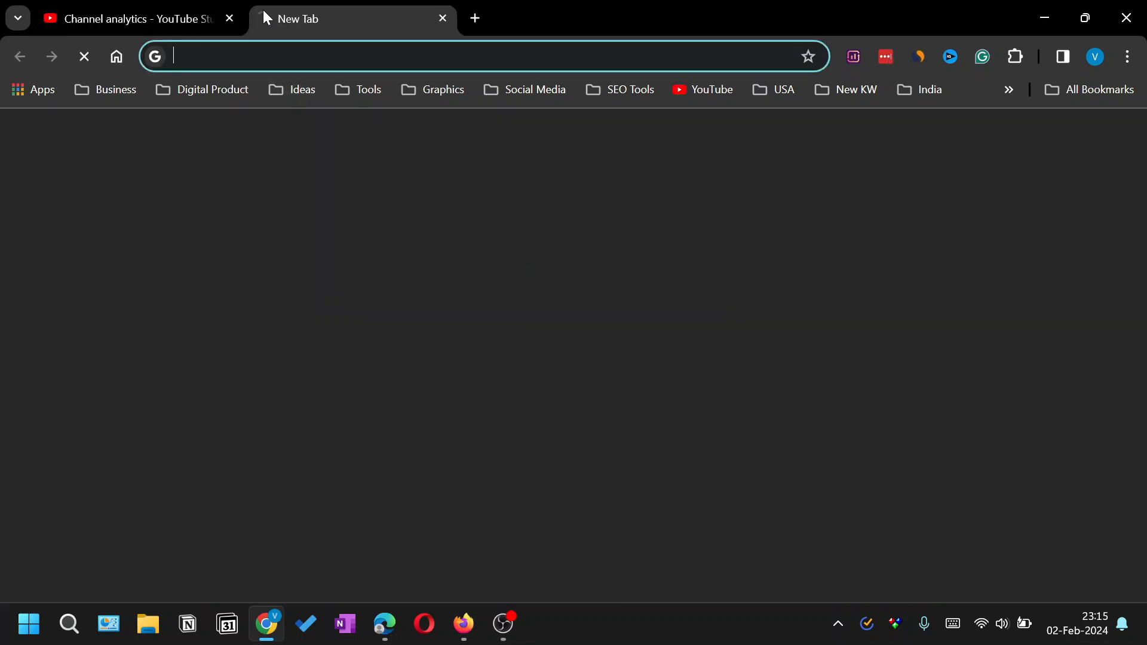
pyautogui.click(115, 89)
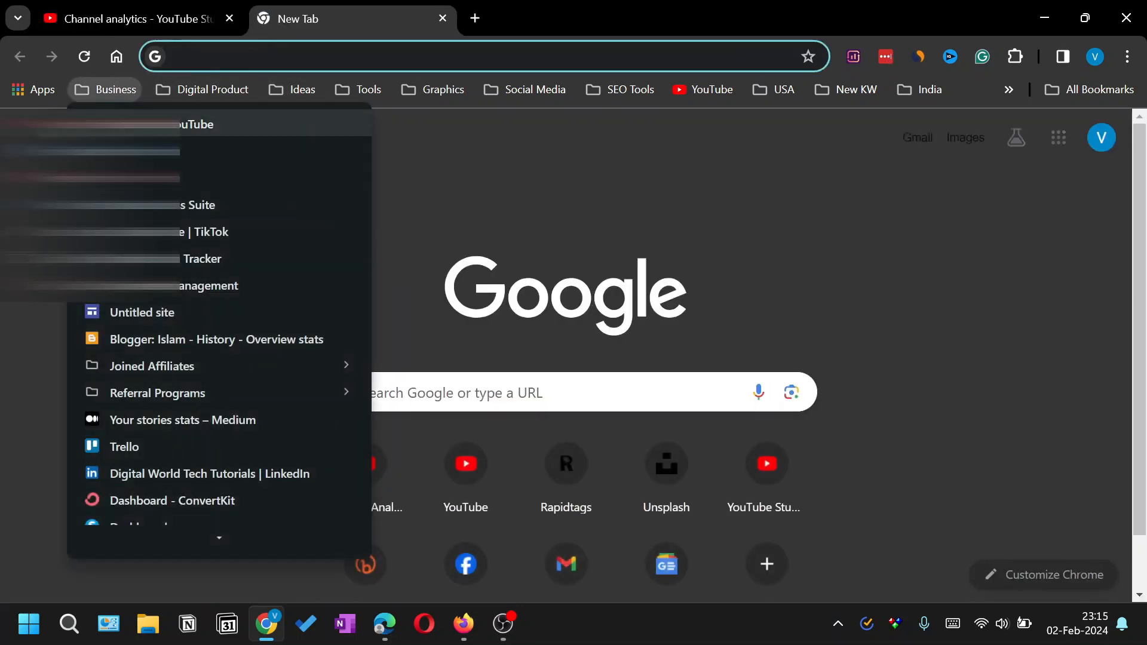
pyautogui.click(139, 126)
pyautogui.click(140, 19)
# Set the video to become public on 18 Feb 2024 at 18:00.
pyautogui.scroll(-1, 400, 397)
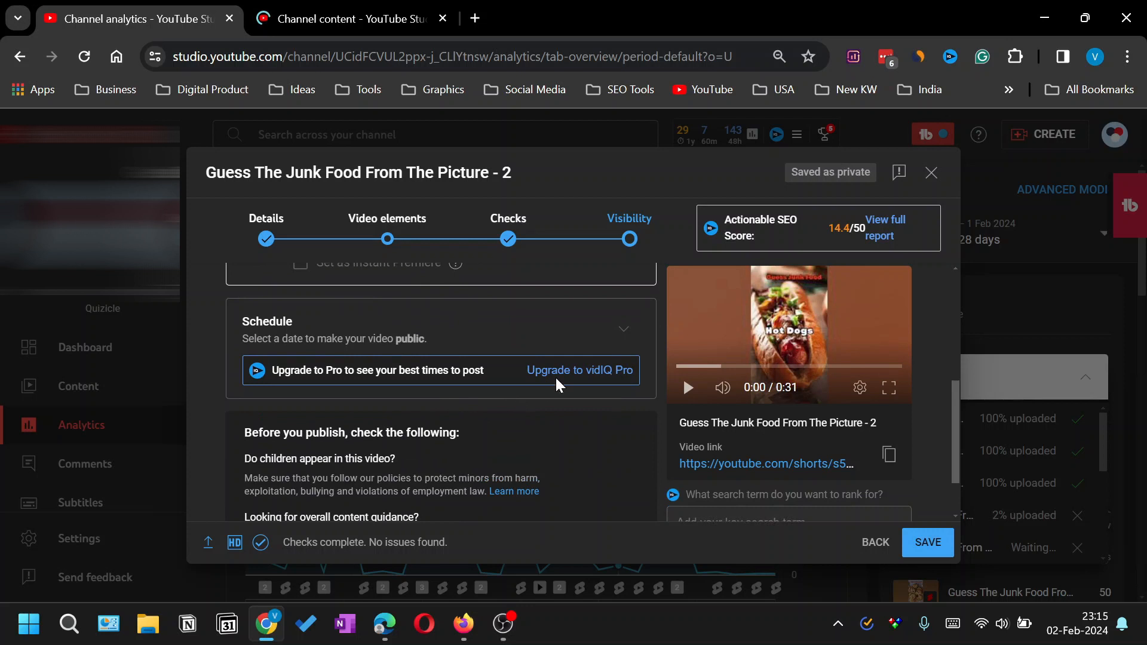
pyautogui.click(624, 328)
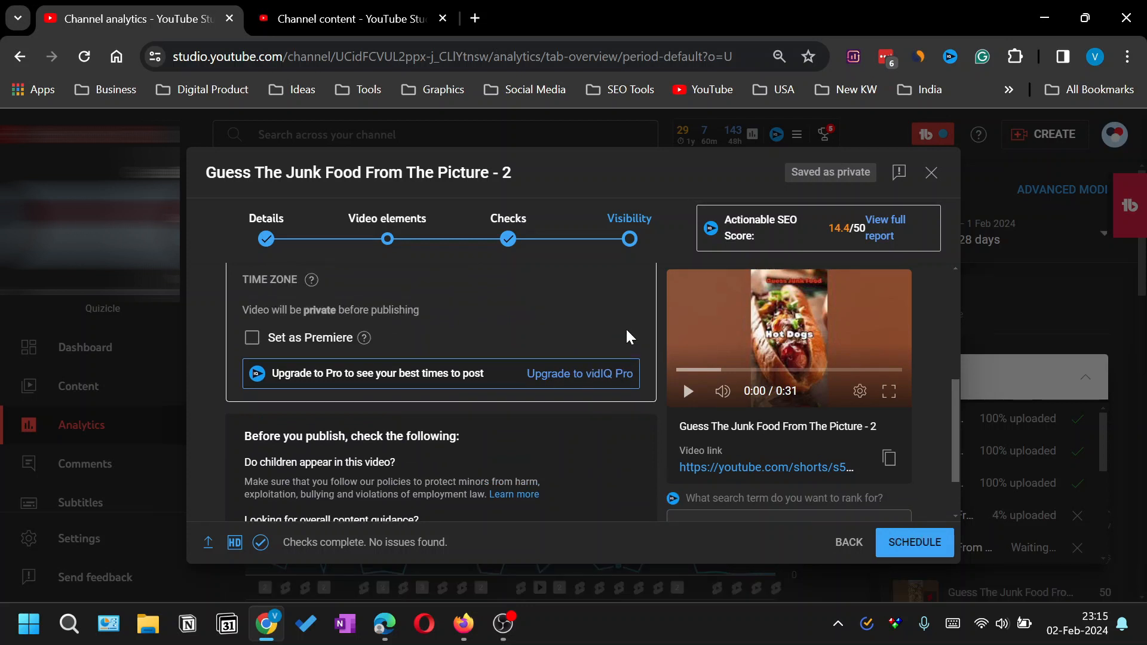
pyautogui.scroll(1, 546, 408)
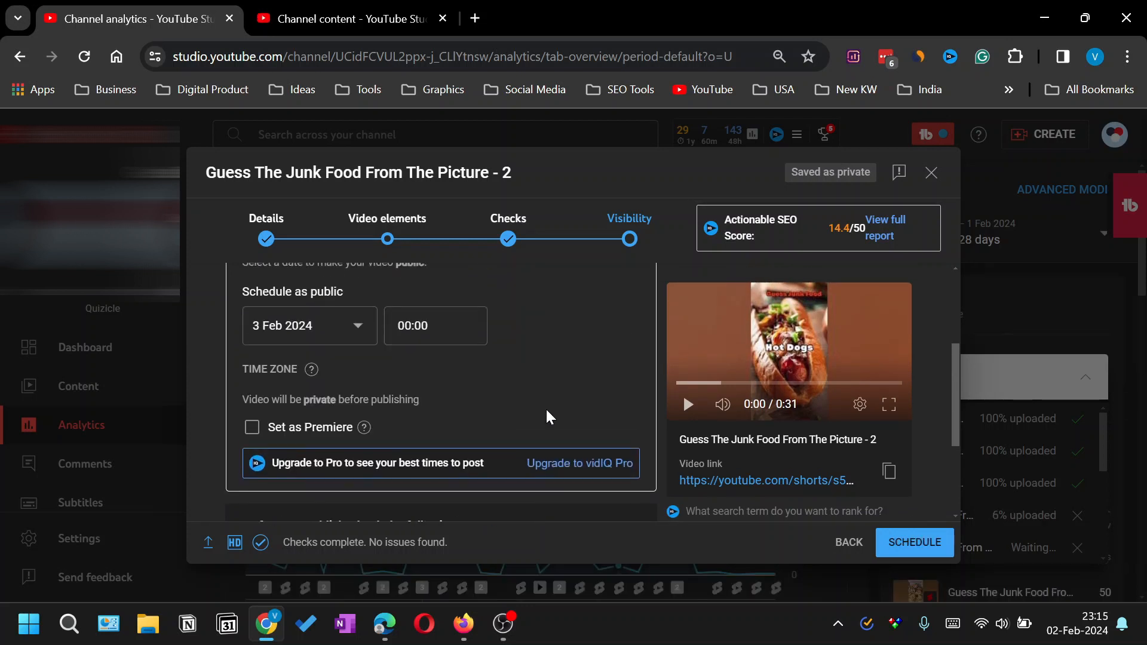
pyautogui.click(328, 329)
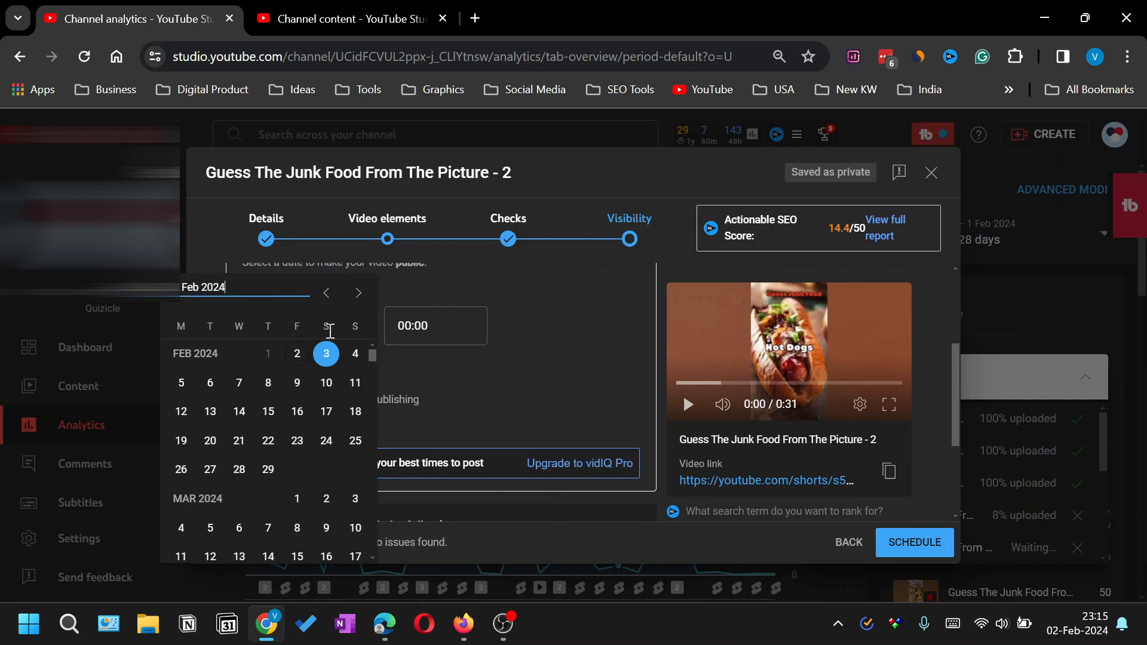
pyautogui.click(355, 411)
pyautogui.click(439, 326)
pyautogui.scroll(-8, 426, 394)
pyautogui.scroll(-18, 426, 418)
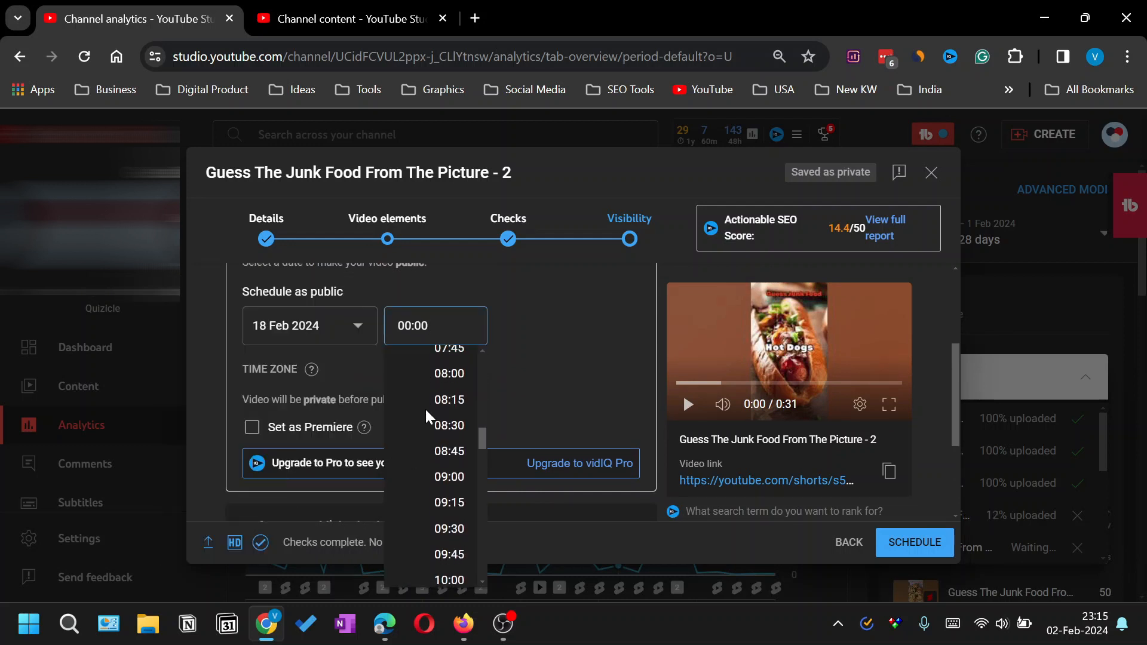
pyautogui.click(440, 511)
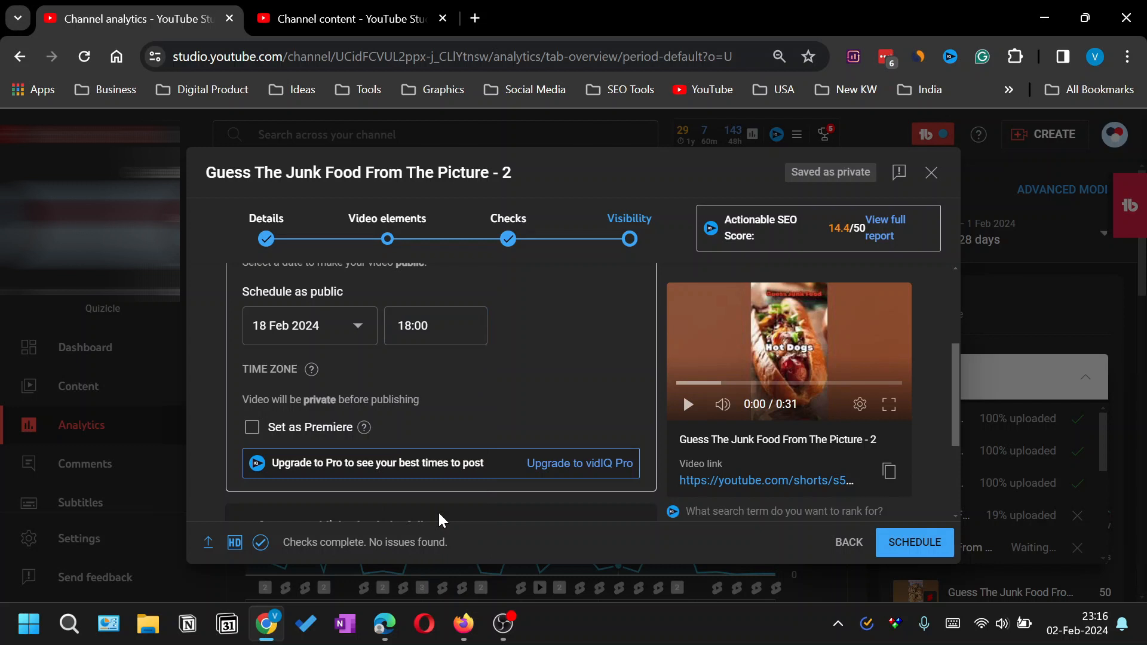
# Confirm the schedule for the second junk food Short and dismiss the confirmation.
pyautogui.scroll(-3, 438, 510)
pyautogui.click(922, 547)
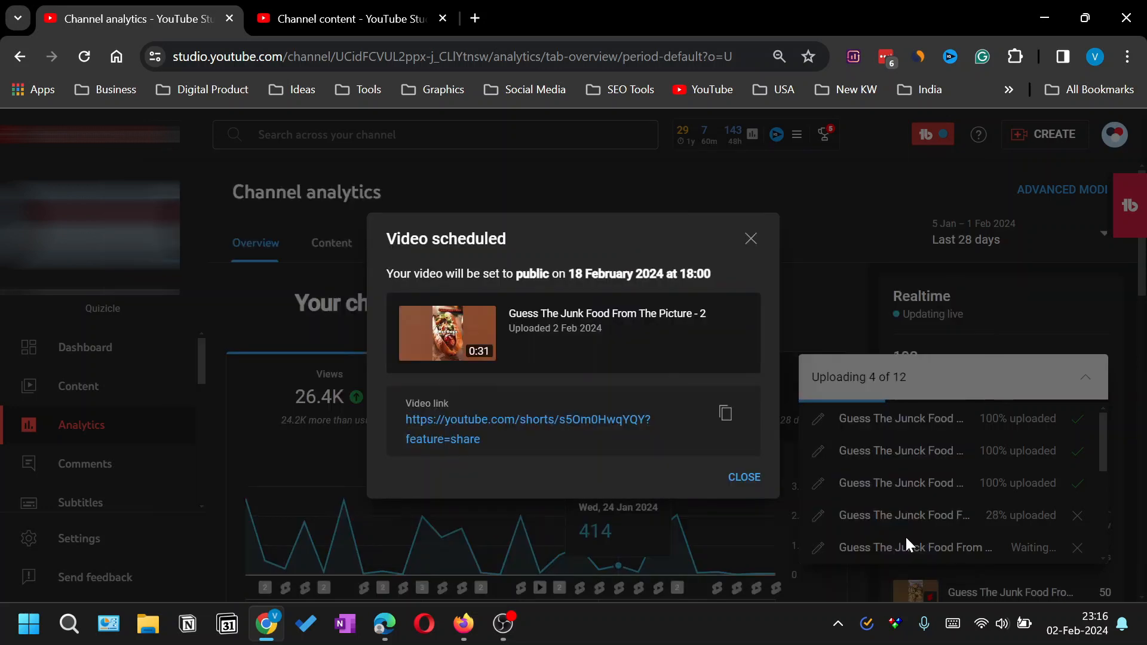
pyautogui.click(750, 480)
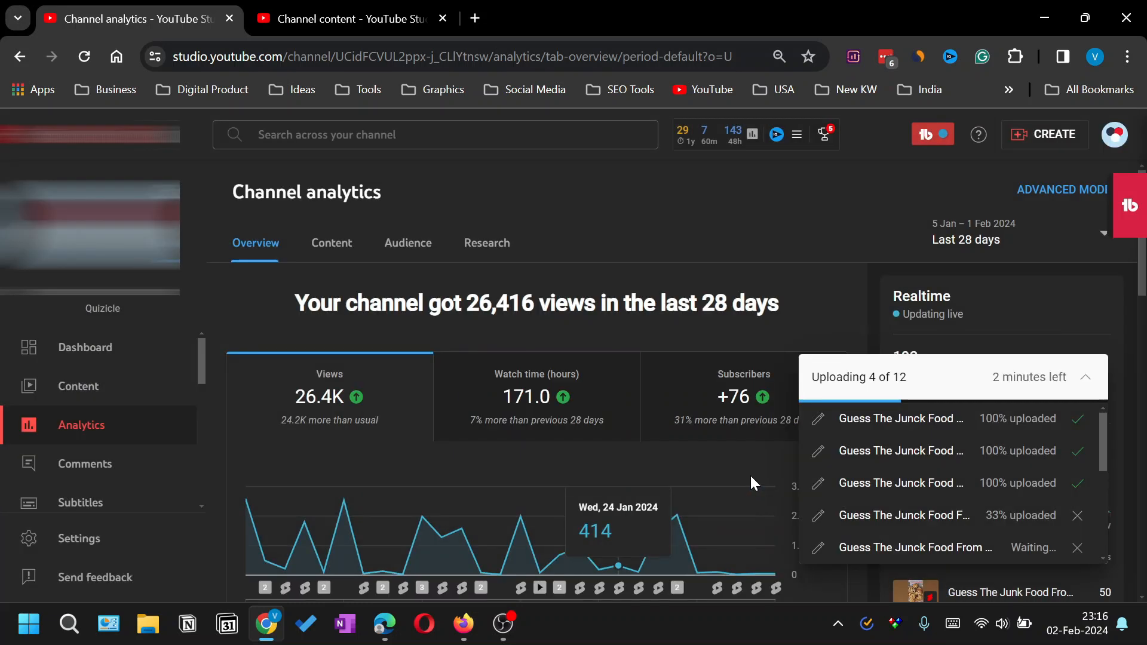
# Open the third junk food upload and replace its description with "Guess The Junk Food From The Picture - 3" and the copied quiz hashtags.
pyautogui.click(816, 452)
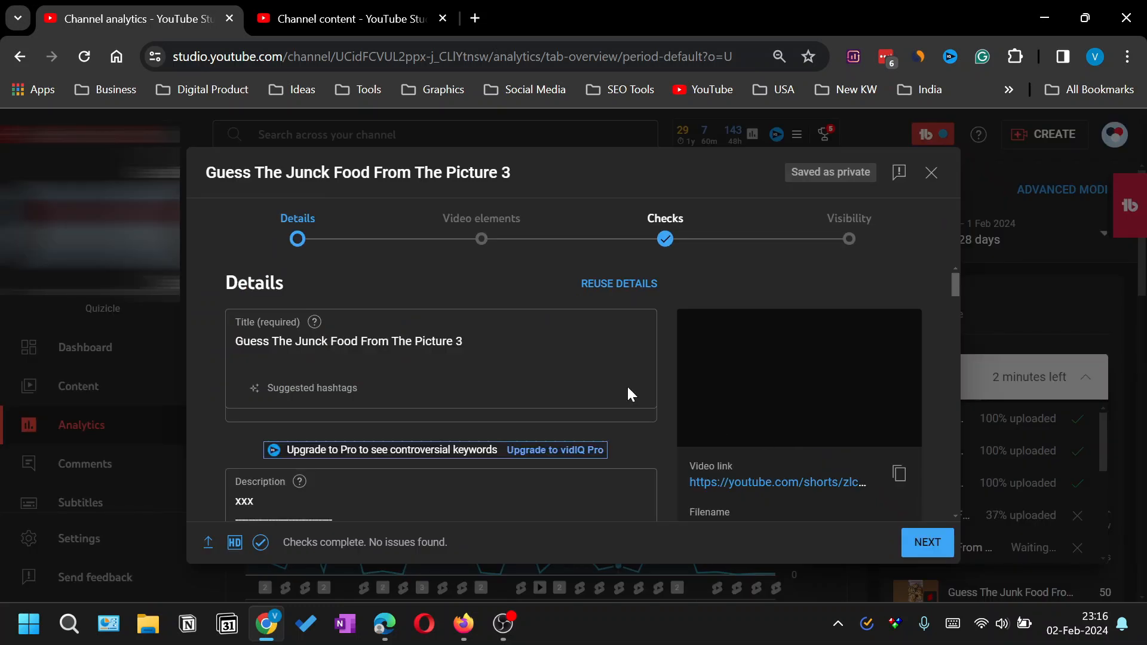
pyautogui.tripleClick(403, 341)
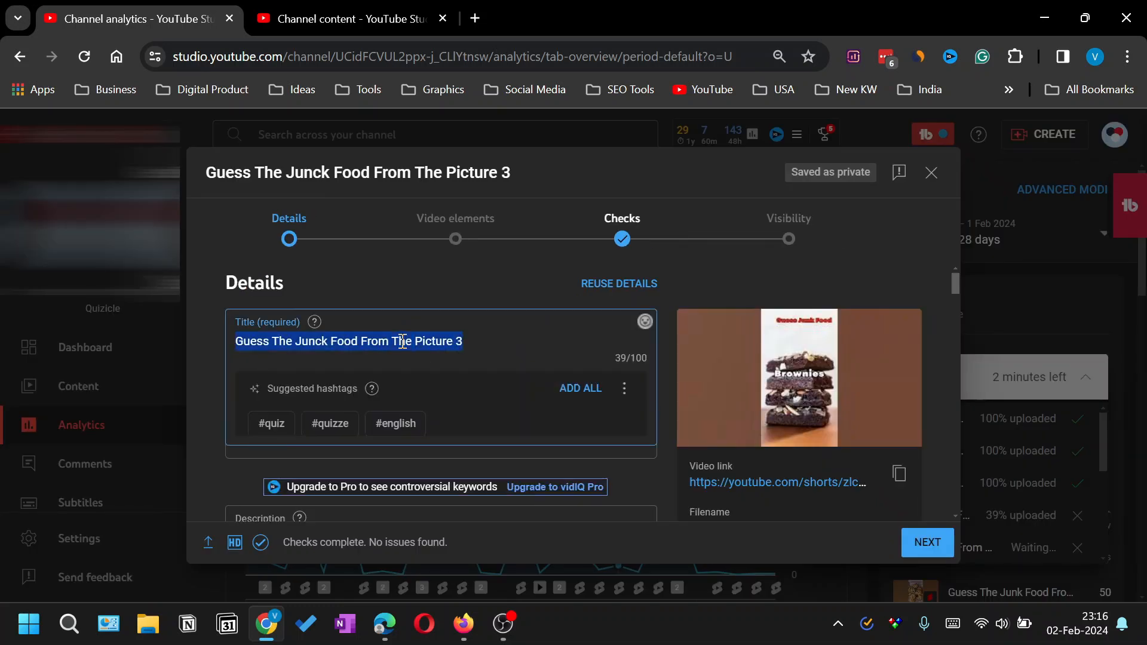
pyautogui.click(213, 381)
pyautogui.scroll(-4, 213, 381)
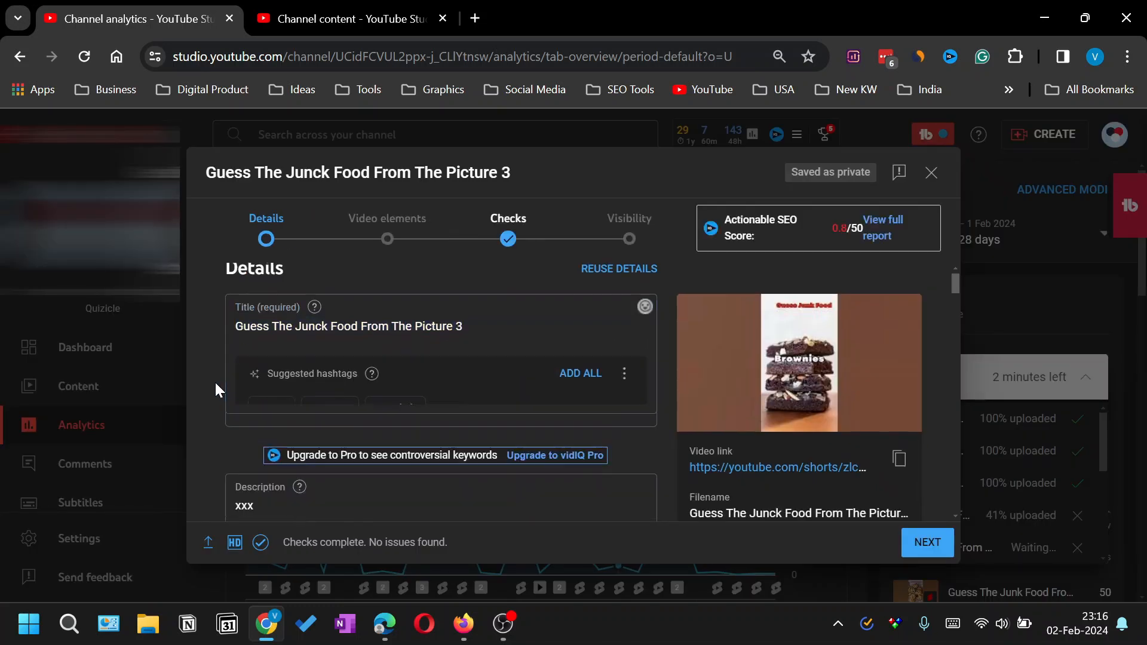
pyautogui.moveTo(420, 357); pyautogui.dragTo(218, 321)
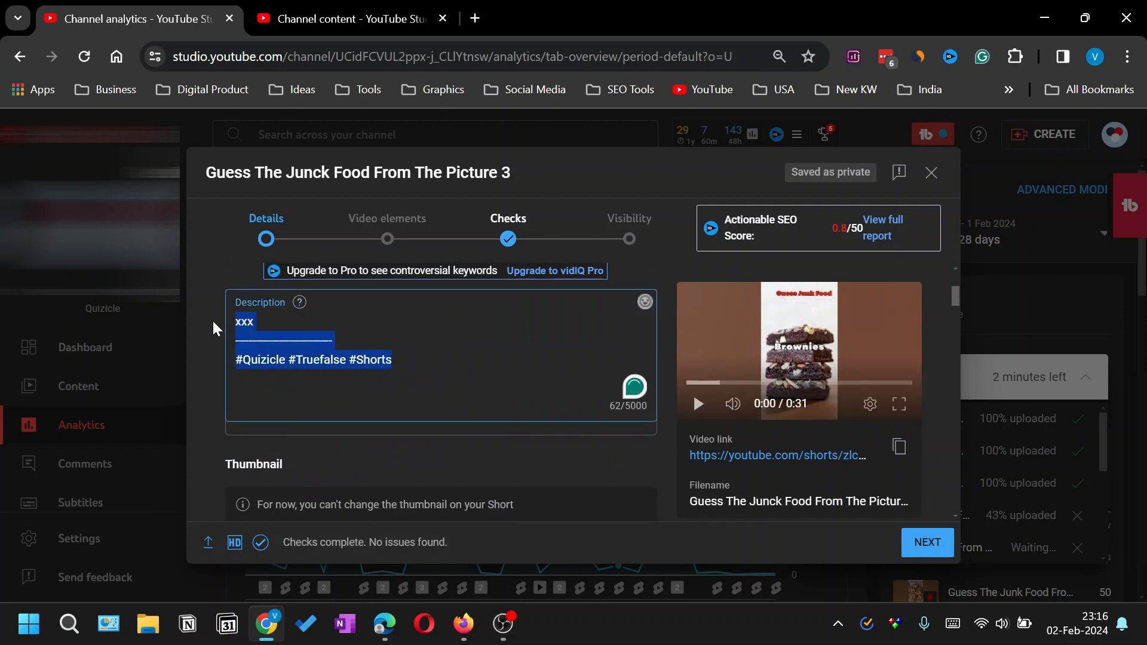
pyautogui.press('super+v')
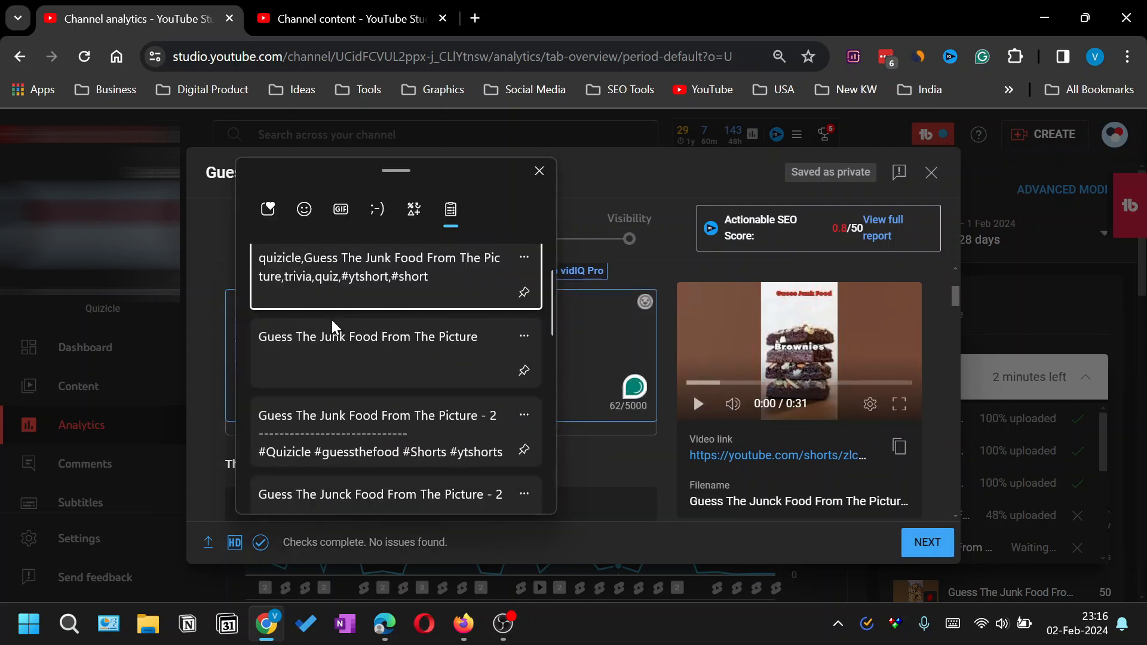
pyautogui.click(358, 421)
pyautogui.click(481, 325)
pyautogui.press('BackSpace')
pyautogui.write('3')
# Copy the description's first line into the title, making it "Guess The Junk Food From The Picture - 3".
pyautogui.tripleClick(245, 323)
pyautogui.hotkey('ctrl', 'c')
pyautogui.click(316, 210)
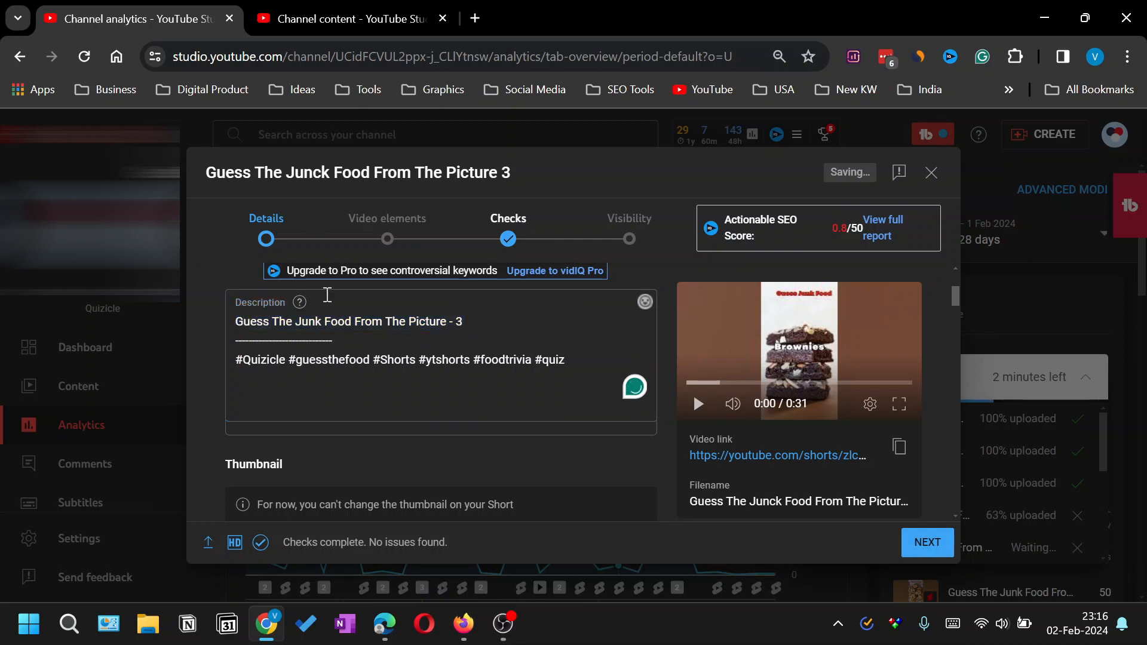
pyautogui.scroll(4, 325, 298)
pyautogui.tripleClick(337, 343)
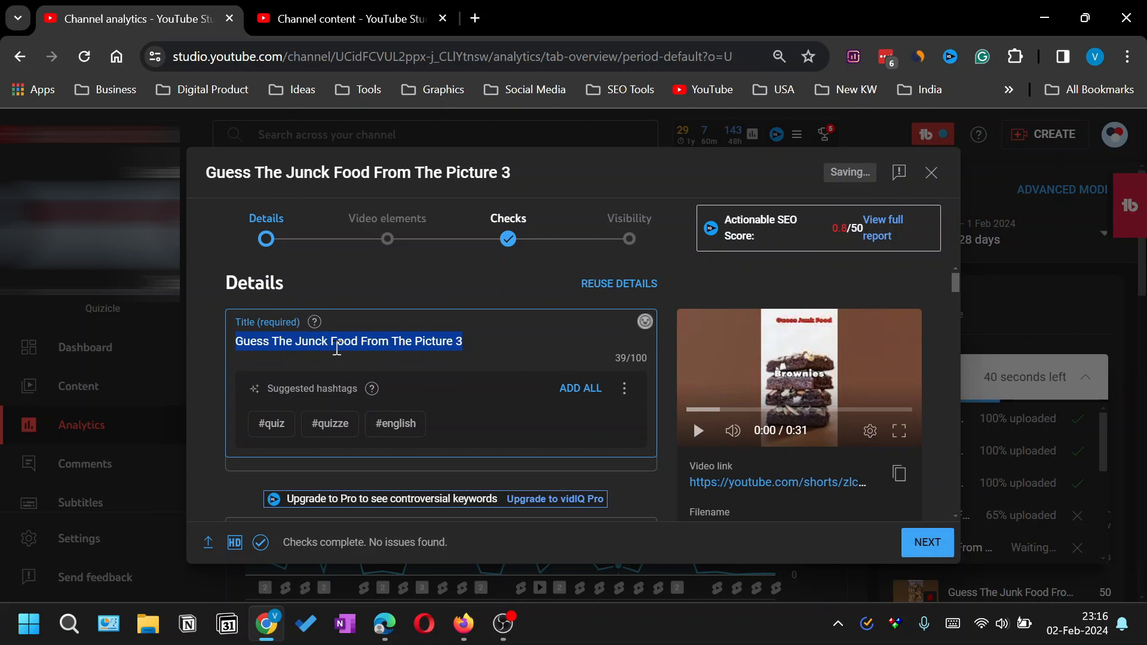
pyautogui.hotkey('ctrl', 'v')
pyautogui.tripleClick(337, 342)
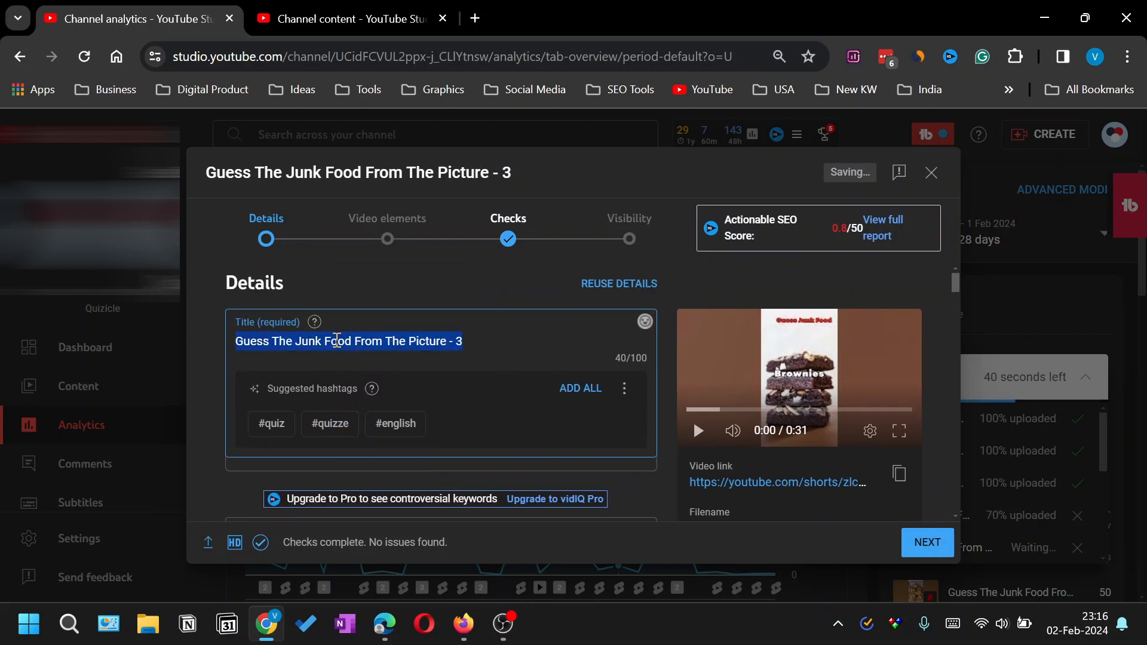
pyautogui.click(211, 310)
# Add the third Short to the playlists "Guess The ... Series" and "Shorts".
pyautogui.scroll(-4, 211, 310)
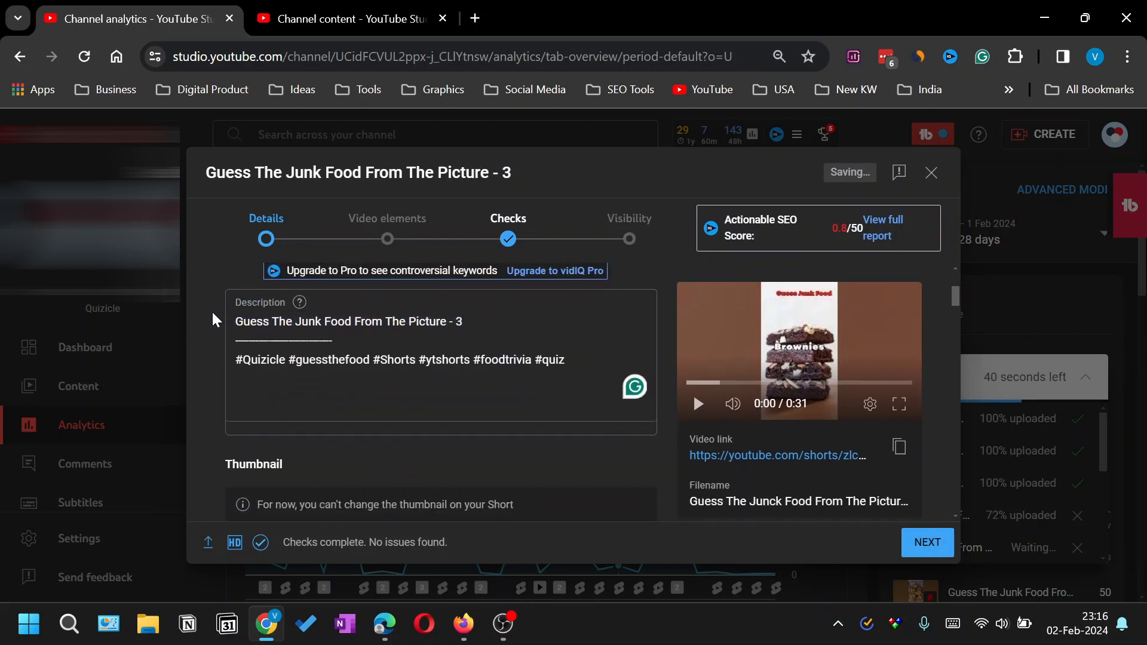
pyautogui.scroll(-3, 212, 310)
pyautogui.click(321, 442)
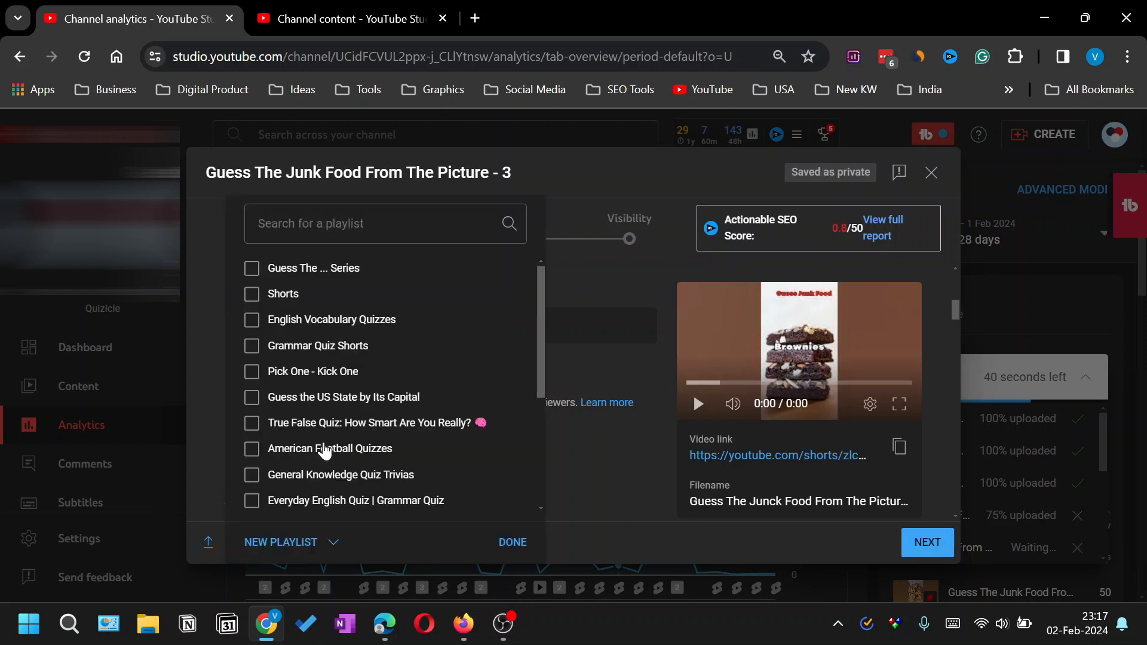
pyautogui.click(251, 268)
pyautogui.click(252, 294)
pyautogui.click(512, 542)
# Paste the saved tag list "quizicle,Guess The Junk Food From The Picture,trivia,quiz,#ytshort,#short" into the video's tags.
pyautogui.scroll(-15, 476, 375)
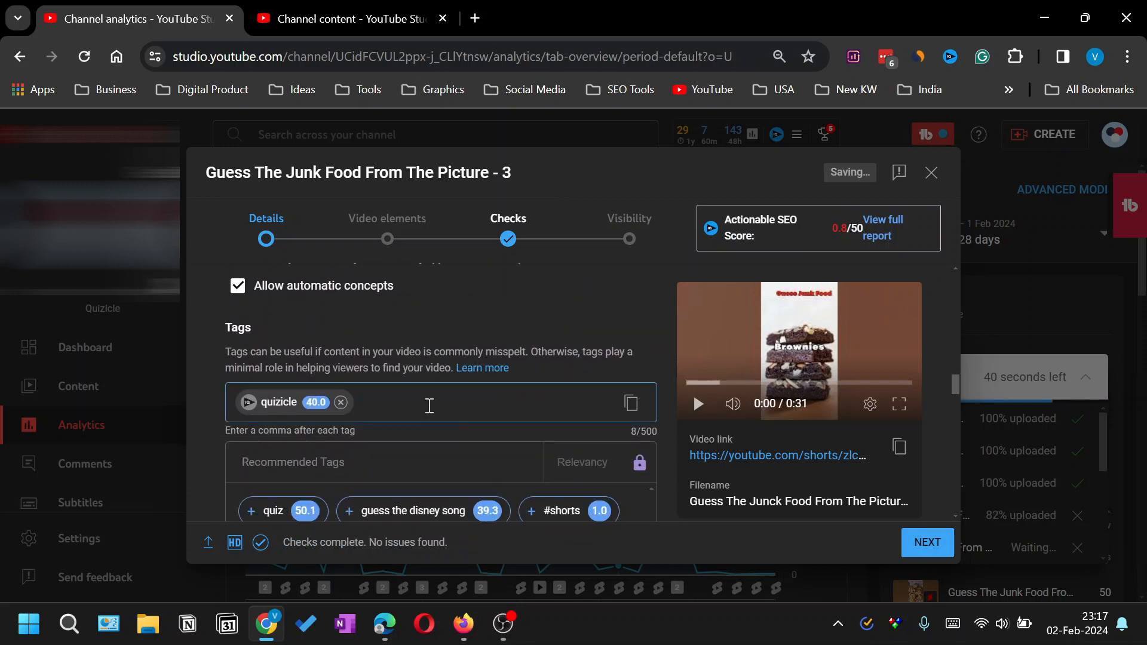
pyautogui.press('super+v')
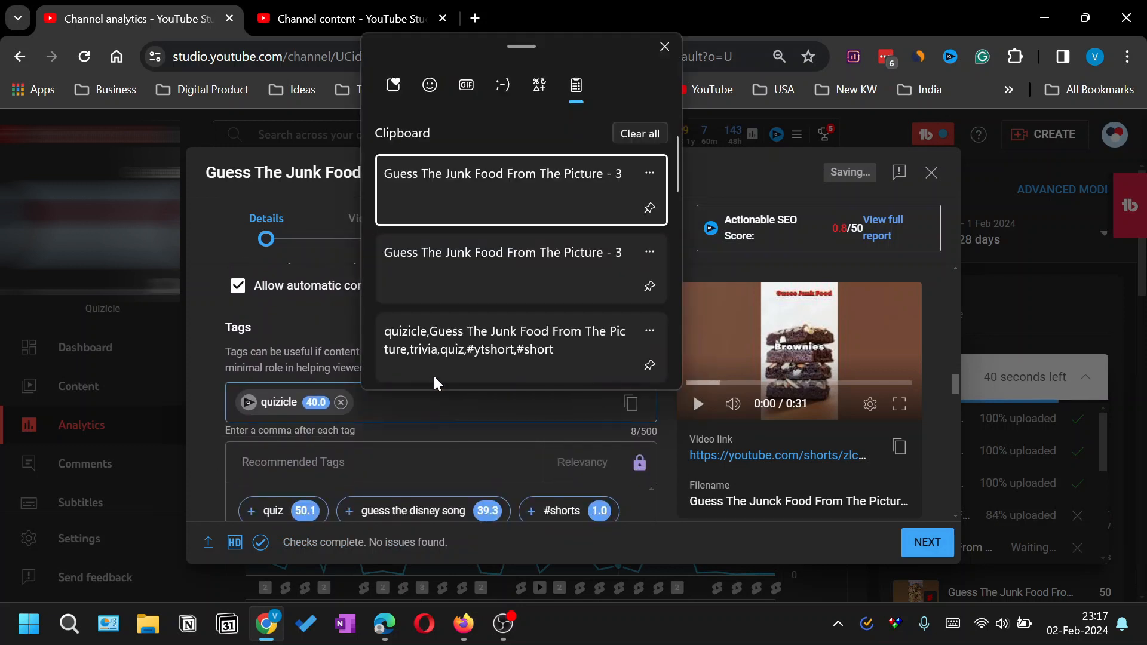
pyautogui.click(447, 352)
# Proceed to the video elements stage and link "Guess The Cat Breed From Picture" as the related video.
pyautogui.scroll(-10, 440, 429)
pyautogui.click(926, 542)
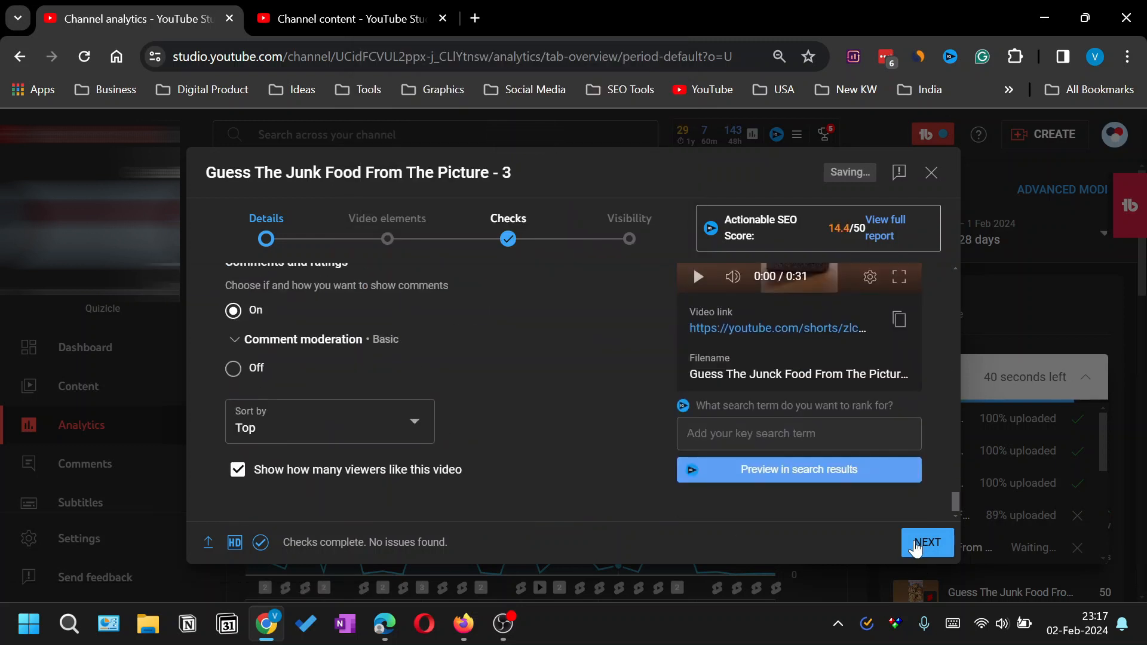
pyautogui.click(895, 371)
pyautogui.click(564, 454)
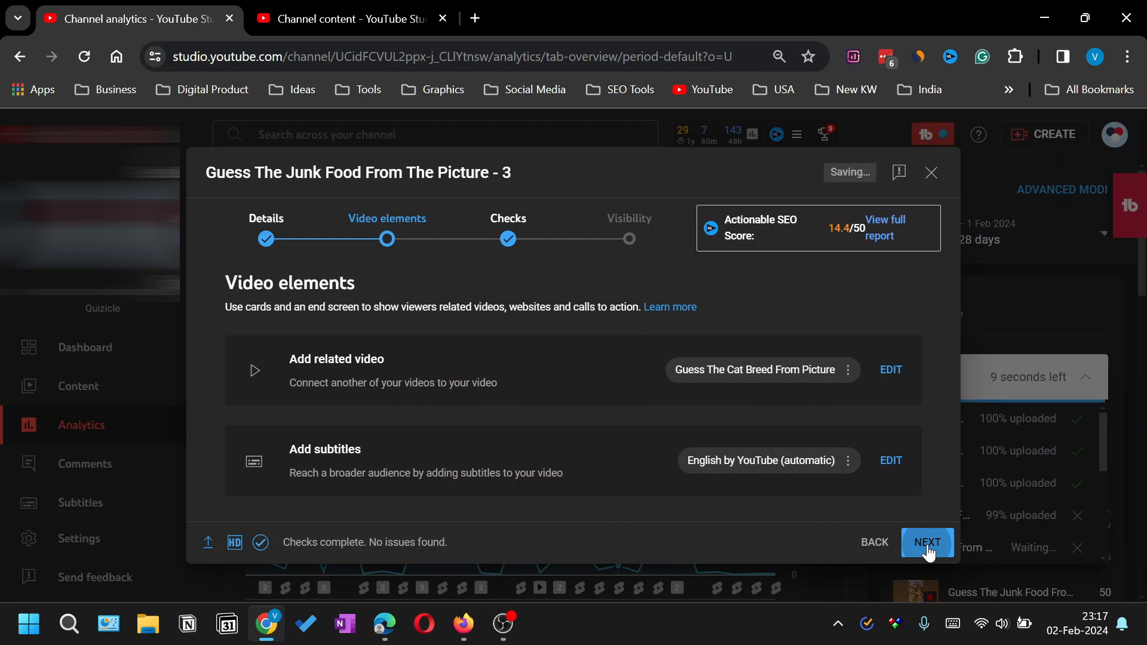
# Advance to the visibility stage and schedule the third Short to become public on 25 Feb 2024 at 18:00.
pyautogui.click(926, 548)
pyautogui.click(927, 549)
pyautogui.scroll(-5, 623, 377)
pyautogui.click(623, 330)
pyautogui.click(317, 327)
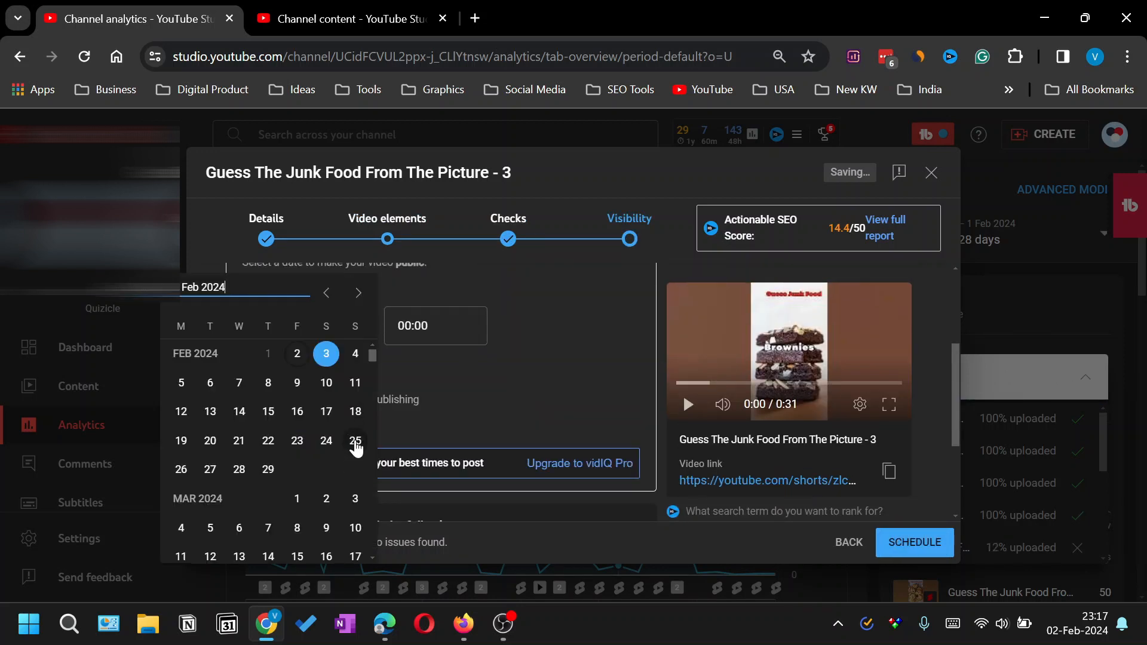
pyautogui.click(355, 442)
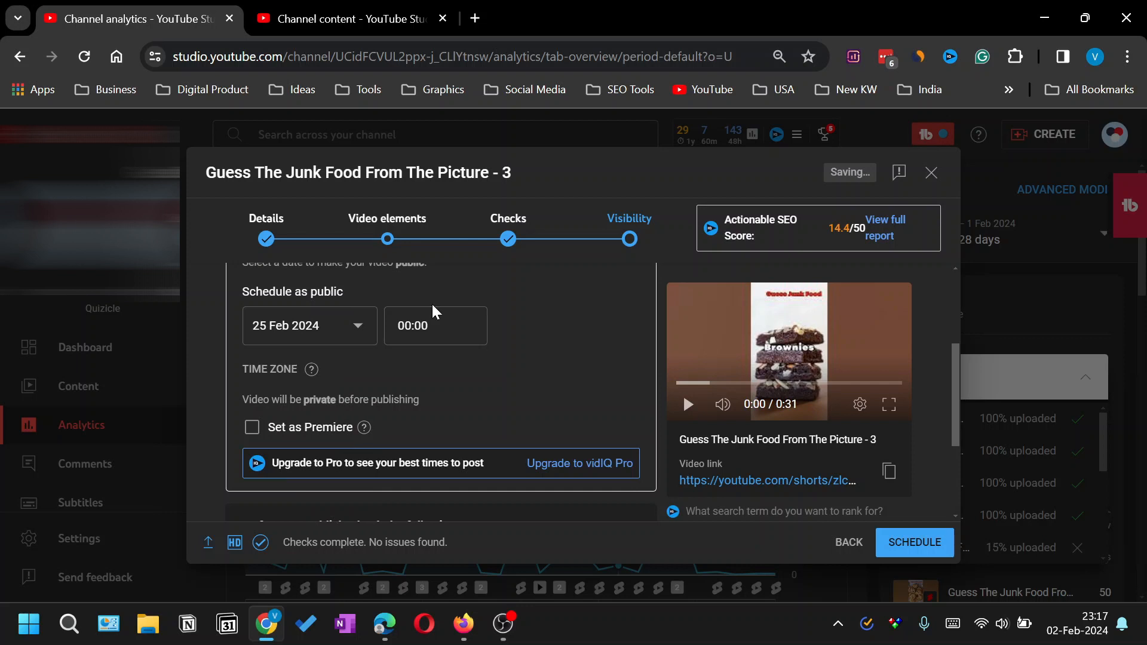
pyautogui.click(433, 319)
pyautogui.scroll(-20, 430, 418)
pyautogui.scroll(-6, 440, 456)
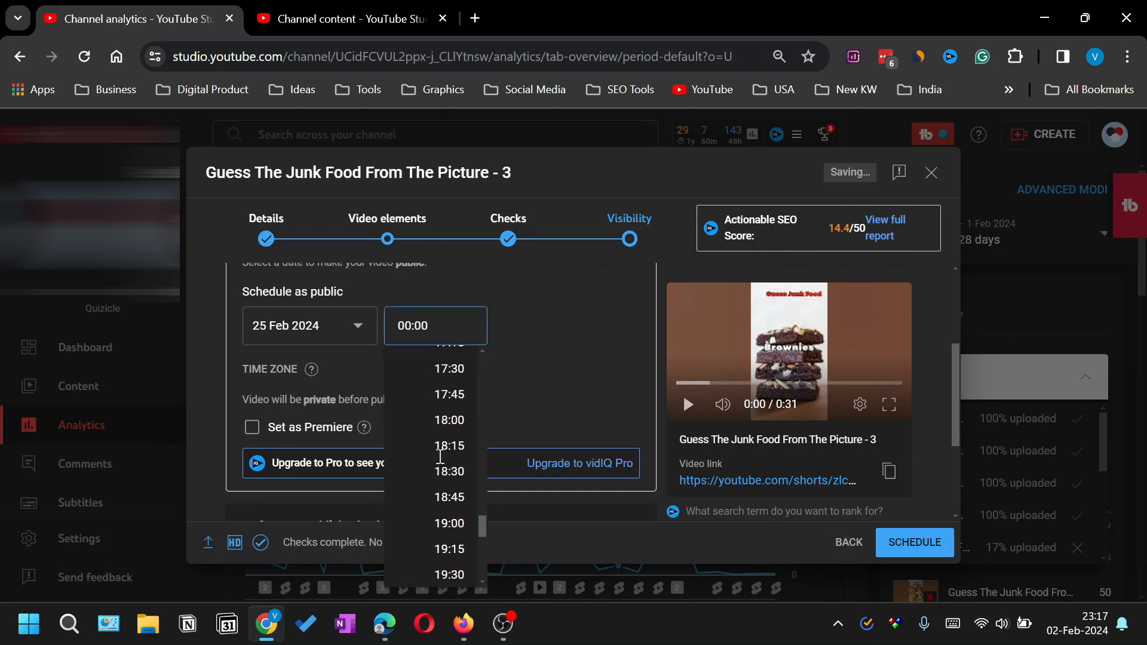
pyautogui.click(449, 424)
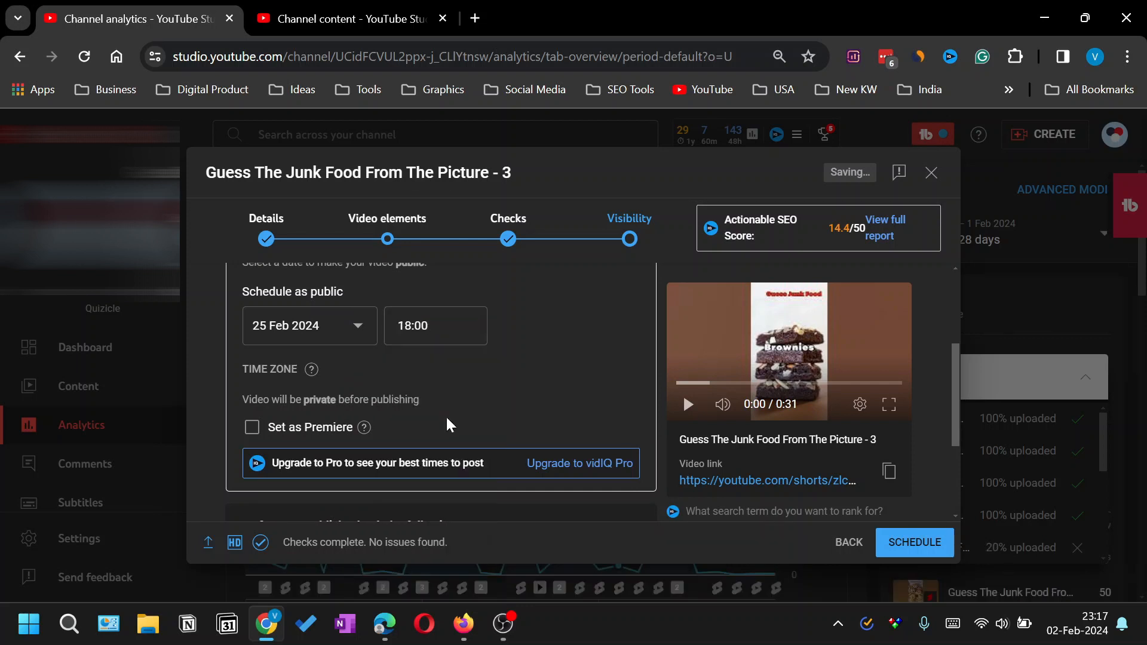
pyautogui.click(881, 547)
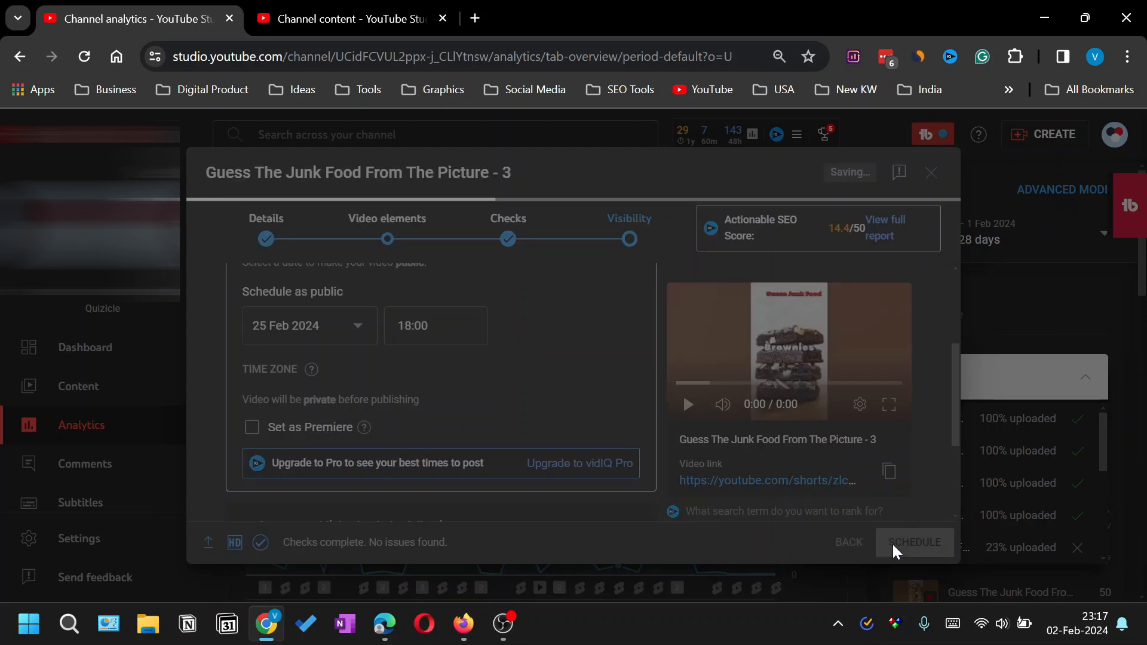